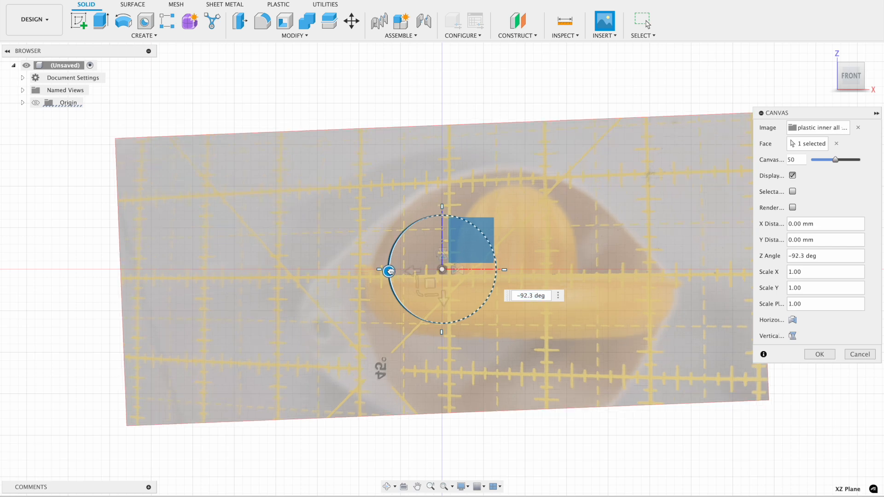
- Set the side-view canvas opacity to 33 and calibrate the image to 10 mm between two neighbouring vertical grid lines
{"action": "left_click_drag", "start_coordinate": [836, 160], "coordinate": [830, 163]}
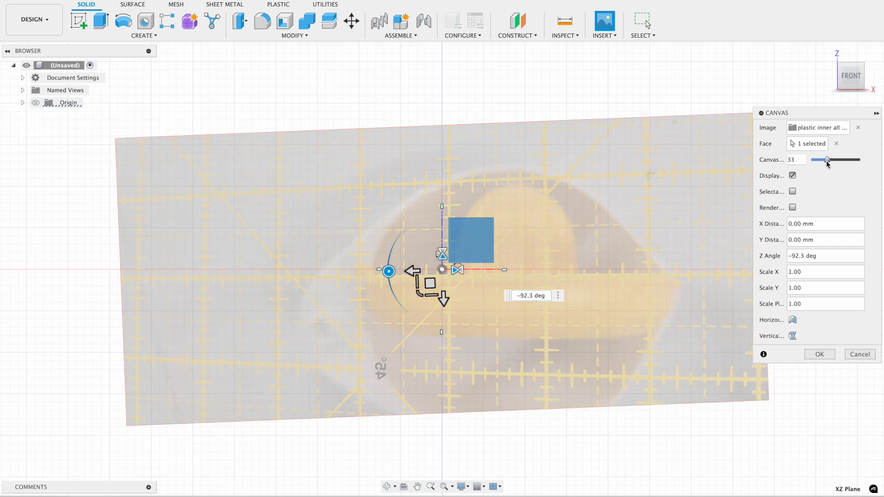
{"action": "key", "text": "Return"}
{"action": "left_click", "coordinate": [23, 115]}
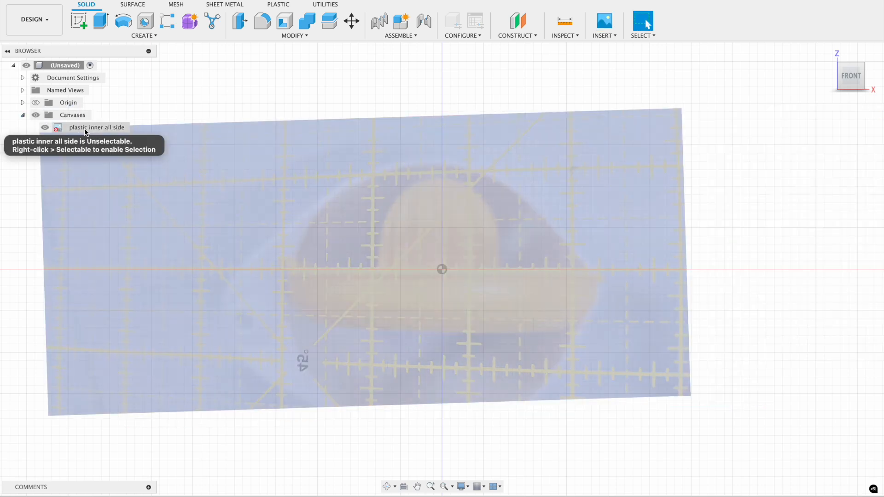
{"action": "right_click", "coordinate": [86, 130]}
{"action": "left_click", "coordinate": [111, 163]}
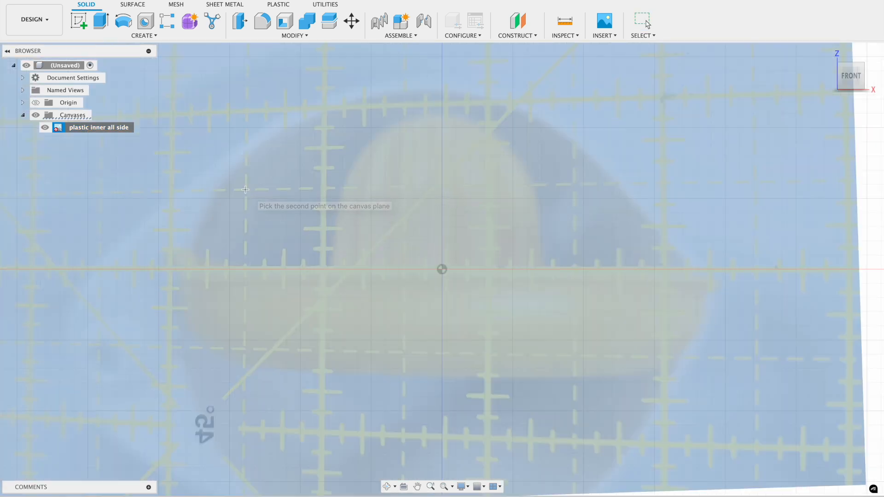
{"action": "left_click", "coordinate": [245, 190]}
{"action": "left_click", "coordinate": [324, 189]}
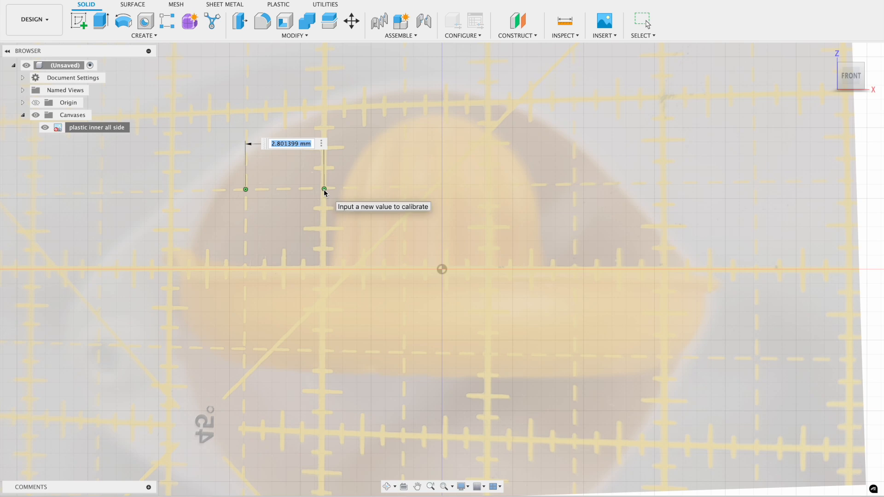
{"action": "type", "text": "10"}
{"action": "key", "text": "Return"}
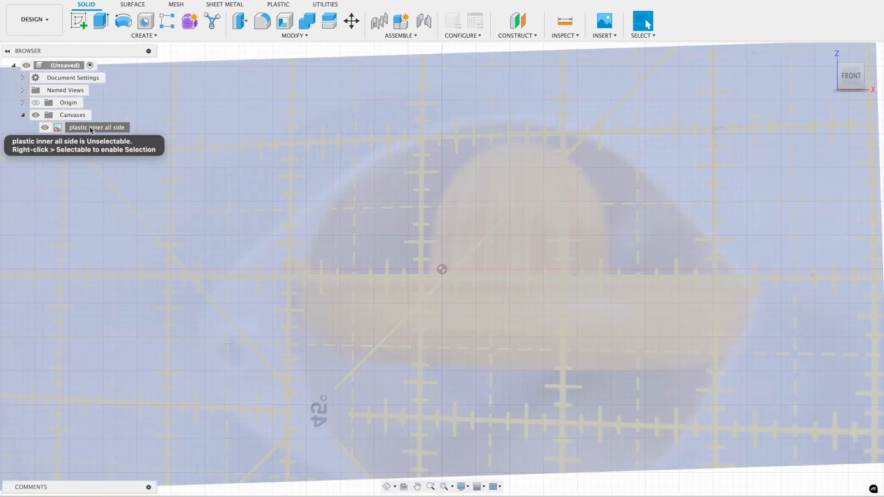
- Edit the side-view canvas position so the dome is centred on the origin's vertical axis
{"action": "right_click", "coordinate": [92, 128]}
{"action": "left_click", "coordinate": [113, 148]}
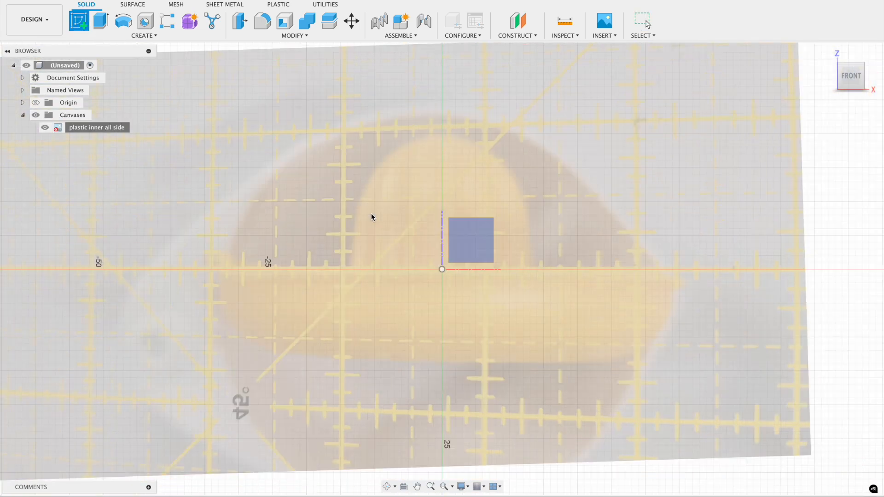
- Sketch a fit point spline on the XZ plane from the dome's peak on the vertical axis down its right side into the base
{"action": "left_click", "coordinate": [482, 237]}
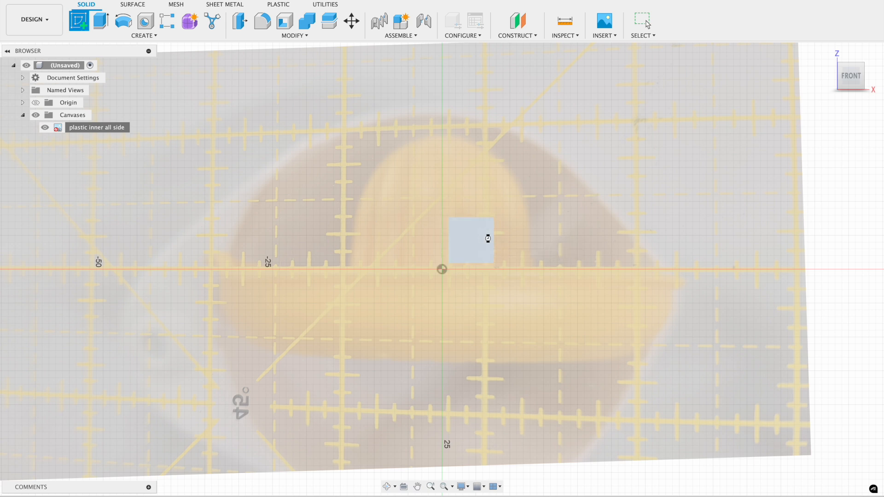
{"action": "left_click", "coordinate": [145, 21]}
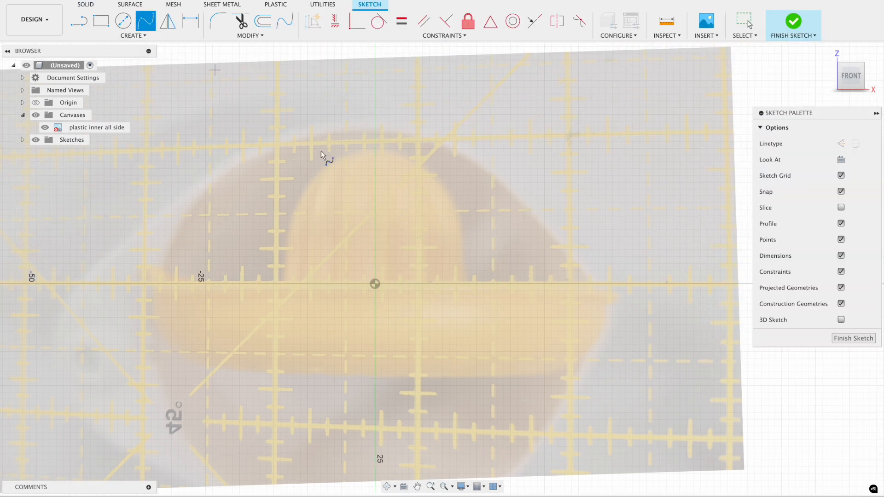
{"action": "left_click", "coordinate": [375, 149]}
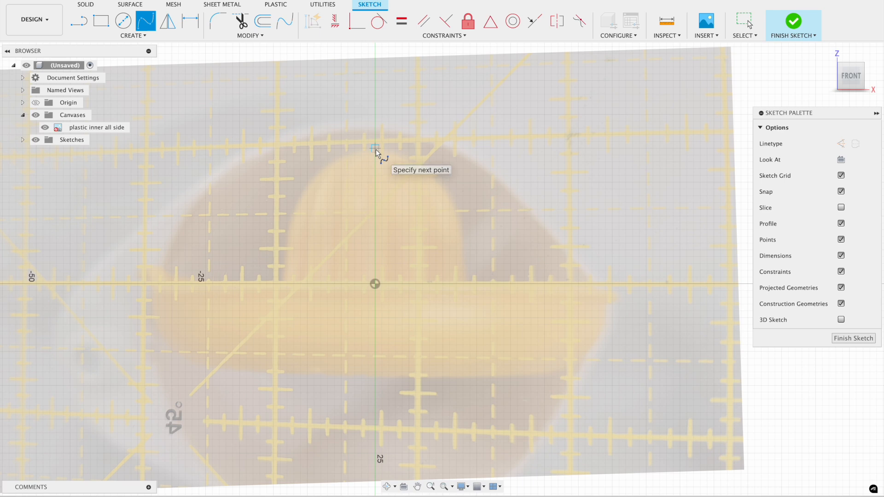
{"action": "left_click", "coordinate": [446, 191]}
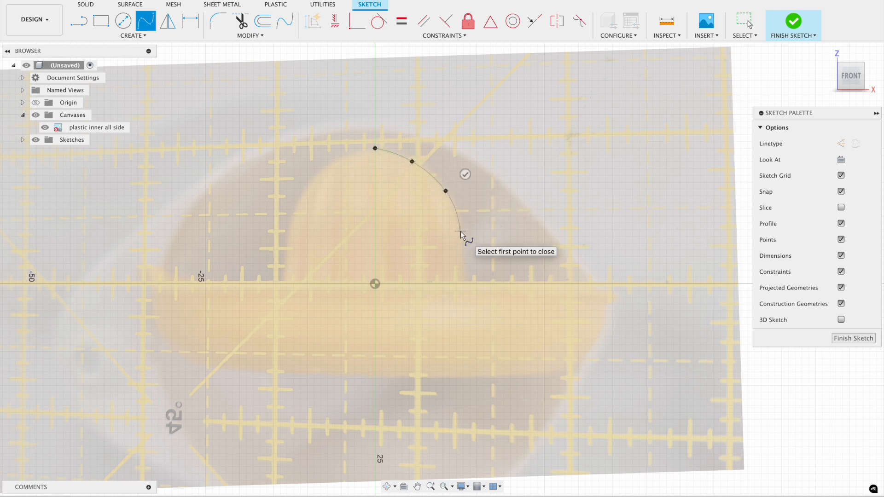
{"action": "left_click", "coordinate": [461, 232]}
{"action": "left_click", "coordinate": [464, 277]}
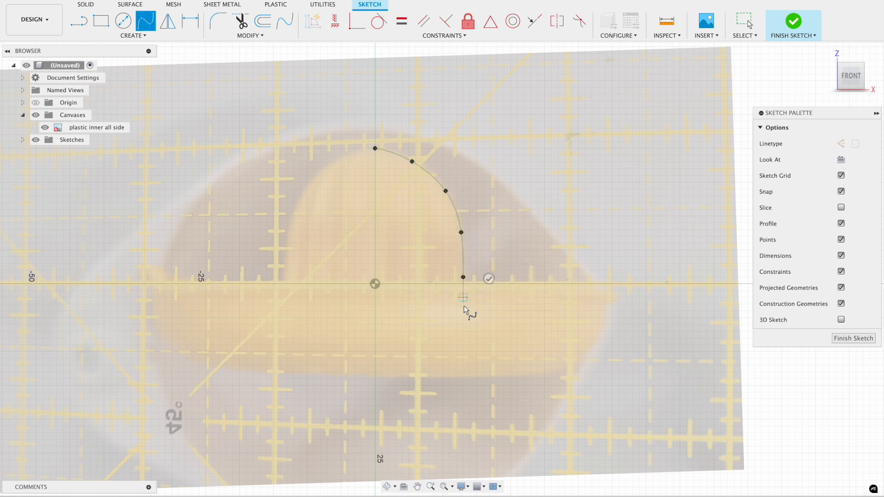
{"action": "left_click", "coordinate": [463, 332]}
{"action": "double_click", "coordinate": [480, 355]}
- Draw a nearly horizontal line from the spline's lower end along the bottom of the base
{"action": "key", "text": "l"}
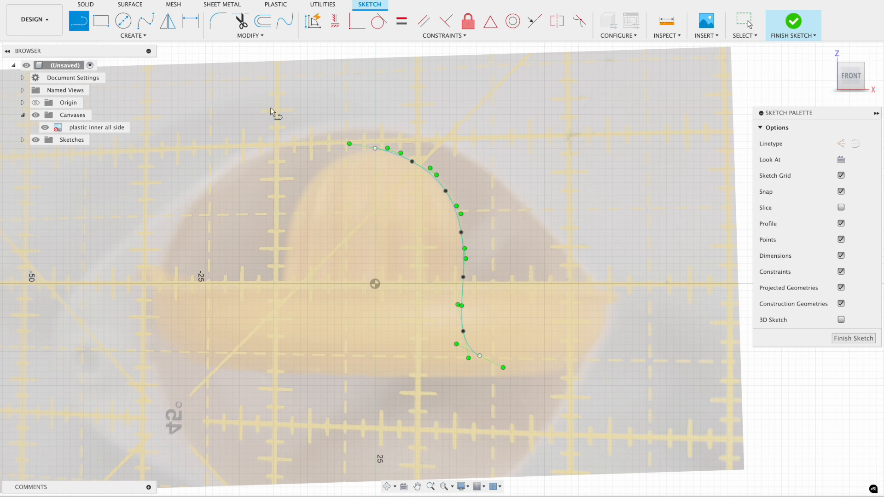
{"action": "left_click", "coordinate": [480, 356]}
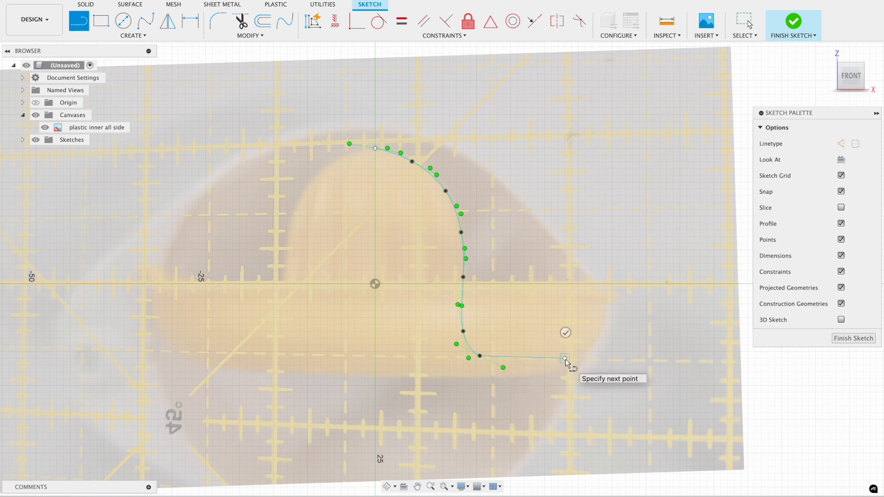
{"action": "left_click", "coordinate": [565, 359]}
- Draw a three-point arc from the bottom line's outer end up to the horizontal axis, following the outer wall
{"action": "left_click", "coordinate": [132, 36]}
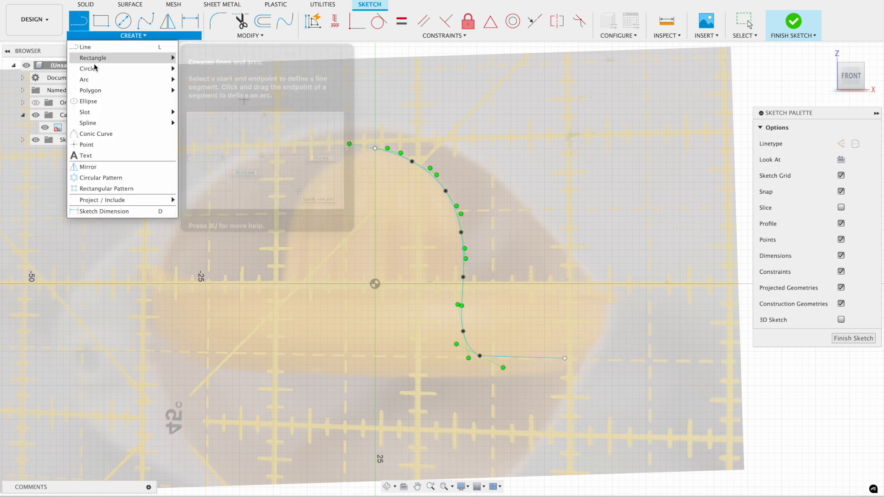
{"action": "mouse_move", "coordinate": [87, 85]}
{"action": "left_click", "coordinate": [205, 80]}
{"action": "left_click", "coordinate": [566, 358]}
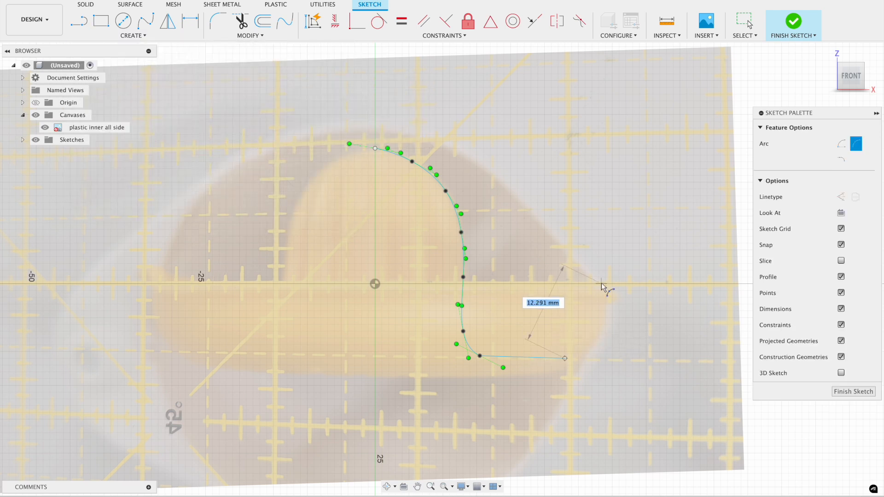
{"action": "left_click", "coordinate": [600, 284]}
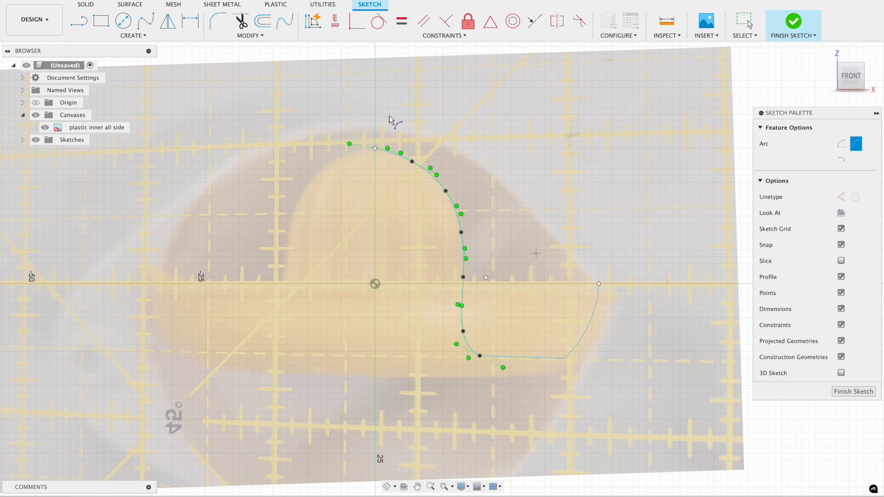
- Fillet the corner between the bottom line and the outer arc with a radius of about 5.57 mm
{"action": "left_click", "coordinate": [218, 22]}
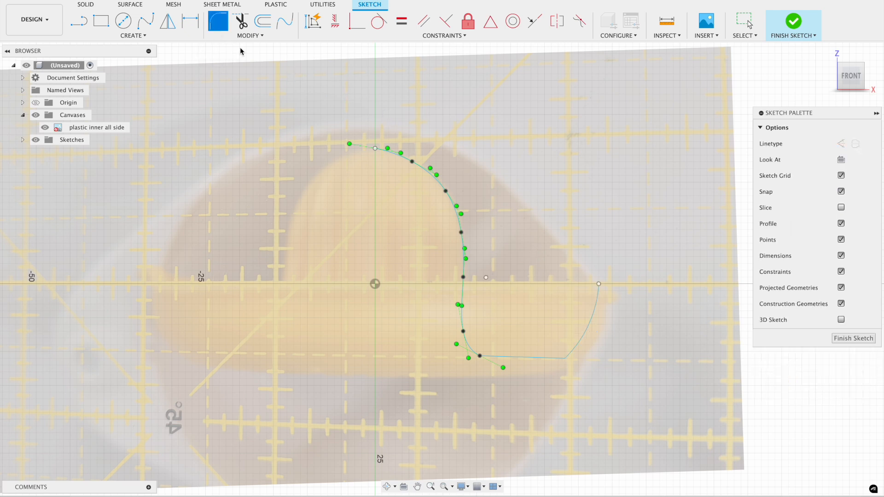
{"action": "left_click", "coordinate": [566, 359]}
{"action": "left_click_drag", "start_coordinate": [567, 363], "coordinate": [562, 351]}
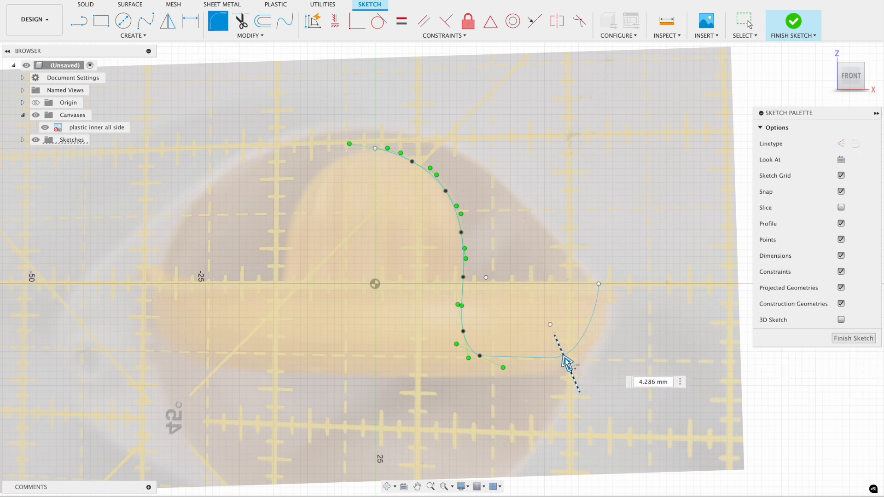
{"action": "key", "text": "Return"}
- Add a short horizontal rim line outward from the upper end of the outer arc
{"action": "left_click", "coordinate": [81, 26]}
{"action": "left_click", "coordinate": [599, 284]}
{"action": "left_click", "coordinate": [620, 284]}
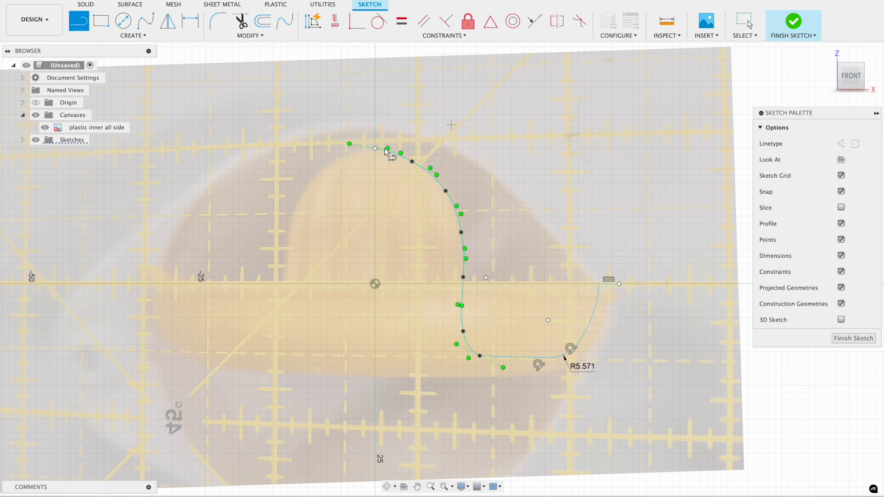
- Offset the entire profile chain by 1.5 mm toward the dome's inside and below the base
{"action": "left_click", "coordinate": [263, 21]}
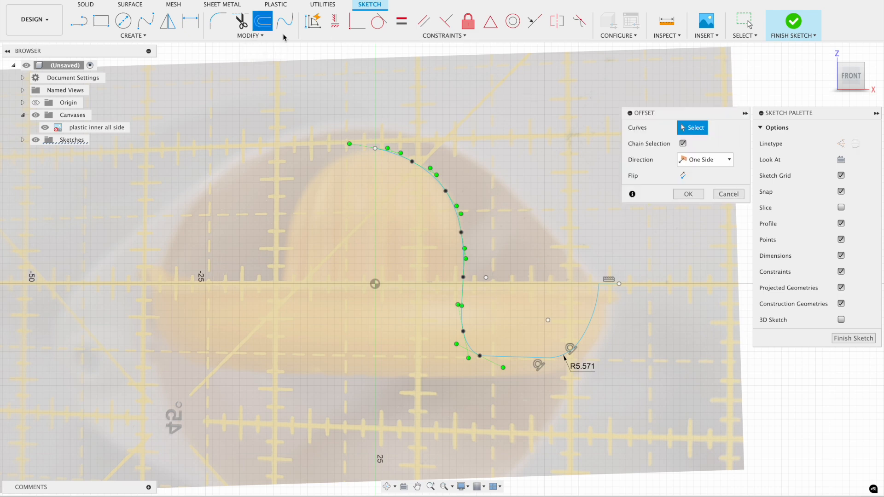
{"action": "left_click", "coordinate": [452, 205]}
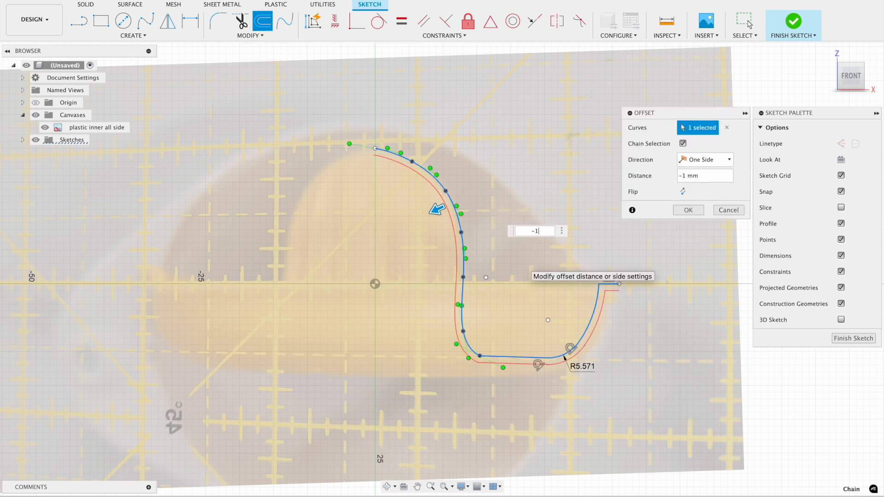
{"action": "key", "text": "Return"}
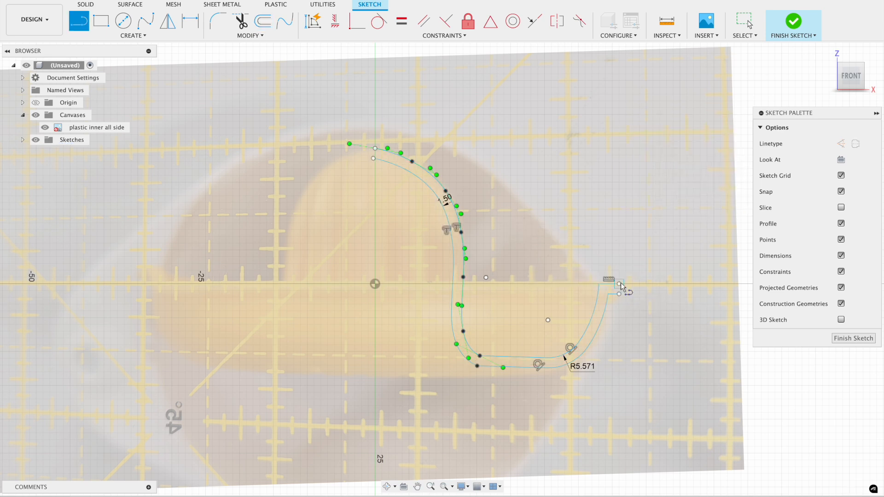
- Close the rim end of the offset profile with a line and draw a vertical line down from the dome's peak
{"action": "key", "text": "l"}
{"action": "left_click", "coordinate": [619, 284]}
{"action": "left_click", "coordinate": [620, 295]}
{"action": "left_click", "coordinate": [376, 149]}
{"action": "left_click", "coordinate": [377, 168]}
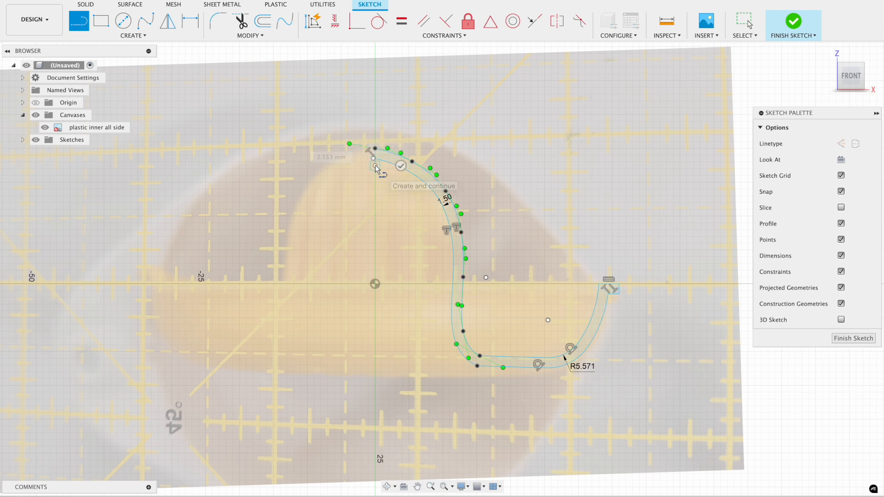
- Trim the excess line and curve ends below the dome's peak and finish the sketch
{"action": "scroll", "coordinate": [363, 128], "scroll_direction": "up", "scroll_amount": 3}
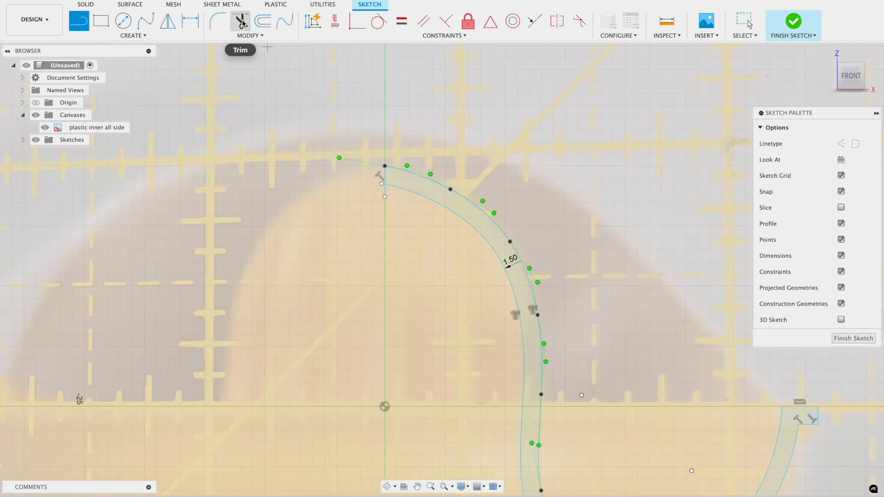
{"action": "left_click", "coordinate": [241, 21]}
{"action": "left_click", "coordinate": [384, 184]}
{"action": "left_click", "coordinate": [386, 192]}
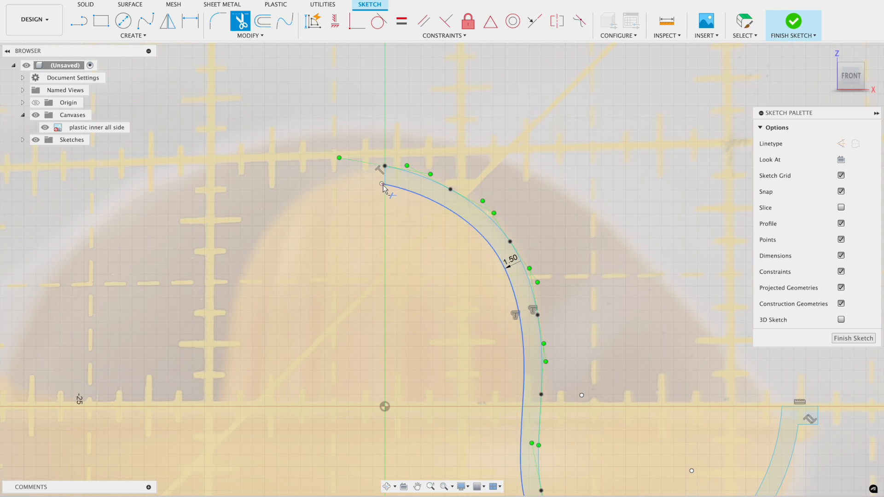
{"action": "left_click", "coordinate": [382, 186]}
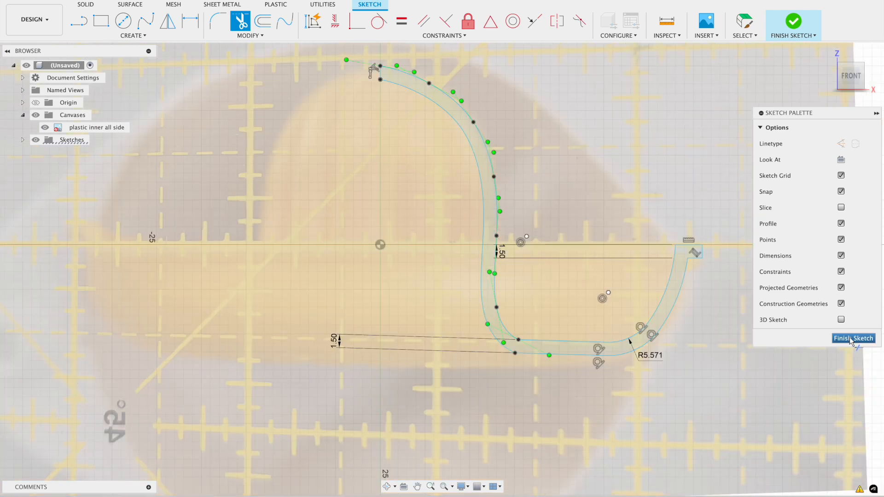
{"action": "left_click", "coordinate": [851, 339]}
- Hide the side-view canvas and revolve the closed profile 360 degrees around the Z axis as a new body
{"action": "left_click", "coordinate": [69, 129]}
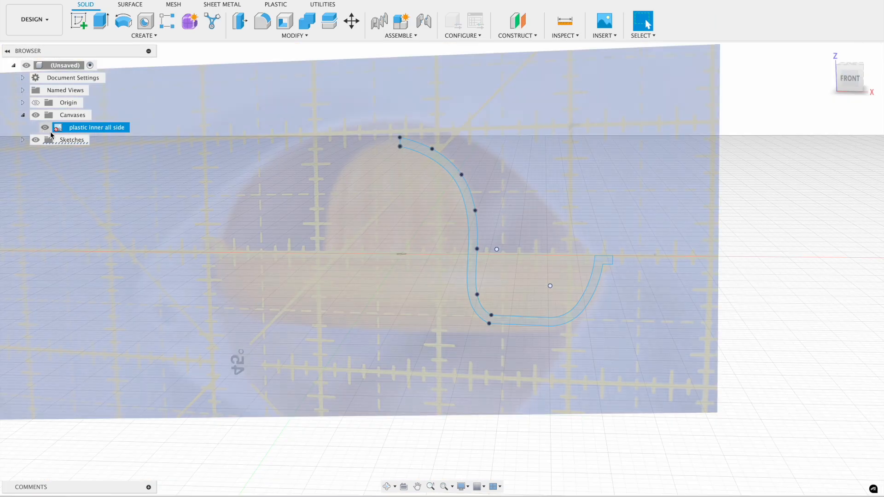
{"action": "left_click", "coordinate": [44, 128]}
{"action": "left_click", "coordinate": [123, 21]}
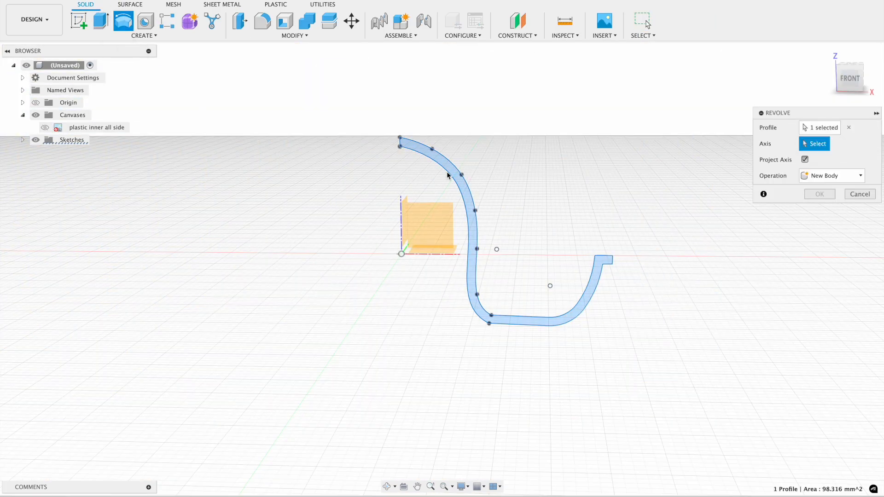
{"action": "middle_click_drag", "start_coordinate": [400, 219], "coordinate": [407, 238], "text": "shift"}
{"action": "left_click", "coordinate": [402, 220]}
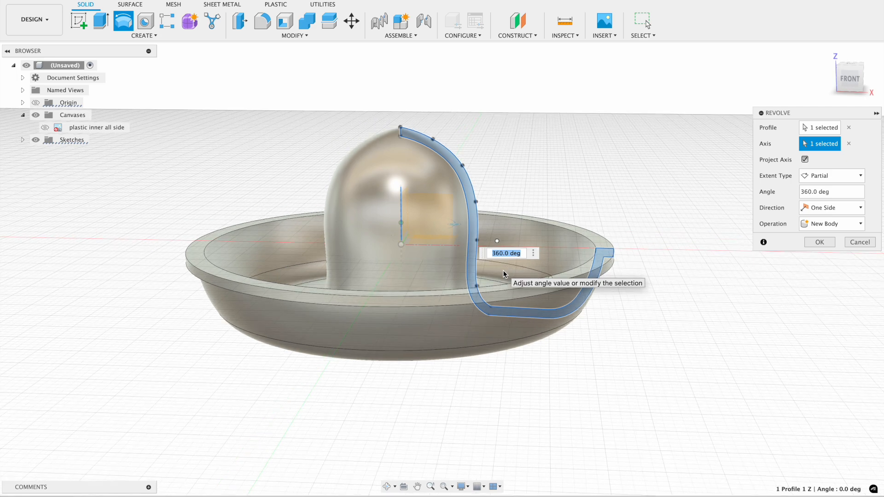
{"action": "key", "text": "Return"}
- Insert the "plastic inner tip" image as a canvas on the XY plane and set its plane scale to 0.944 to fit the body
{"action": "left_click", "coordinate": [604, 37]}
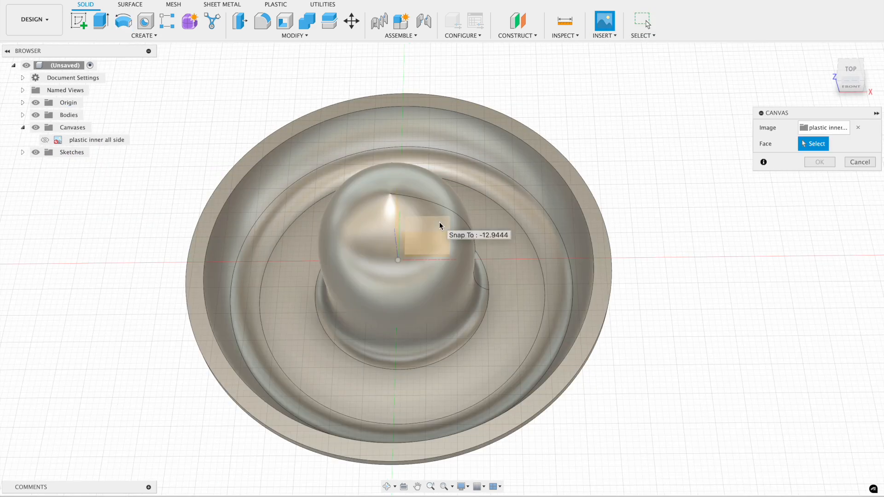
{"action": "left_click", "coordinate": [439, 222]}
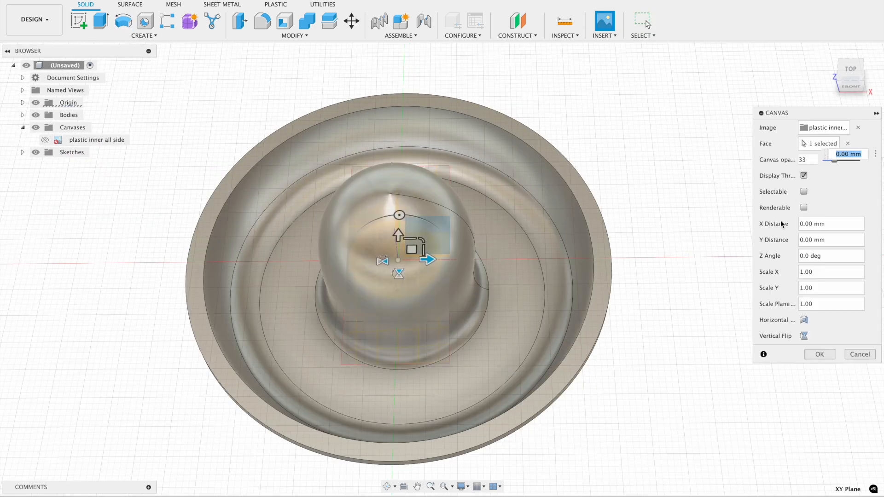
{"action": "left_click_drag", "start_coordinate": [422, 240], "coordinate": [450, 219]}
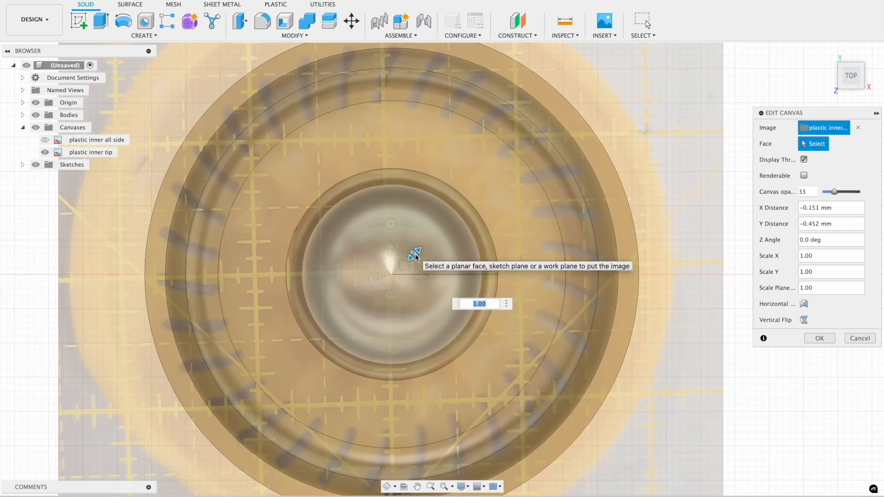
{"action": "mouse_move", "coordinate": [415, 256]}
{"action": "left_mouse_down"}
{"action": "mouse_move", "coordinate": [420, 276]}
{"action": "mouse_move", "coordinate": [436, 276]}
{"action": "mouse_move", "coordinate": [425, 278]}
{"action": "mouse_move", "coordinate": [416, 276]}
{"action": "mouse_move", "coordinate": [438, 261]}
{"action": "left_mouse_up"}
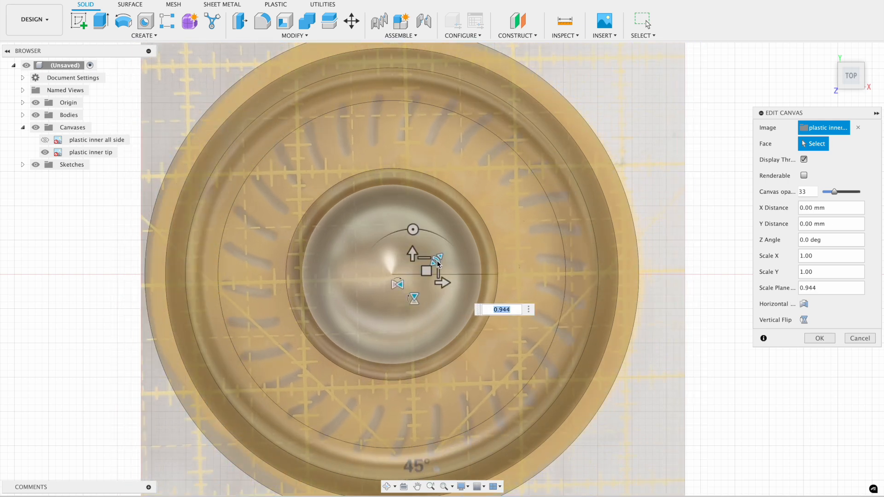
{"action": "left_click", "coordinate": [819, 339]}
- Start a new sketch on the XY plane over the top-view reference image
{"action": "left_click", "coordinate": [80, 20]}
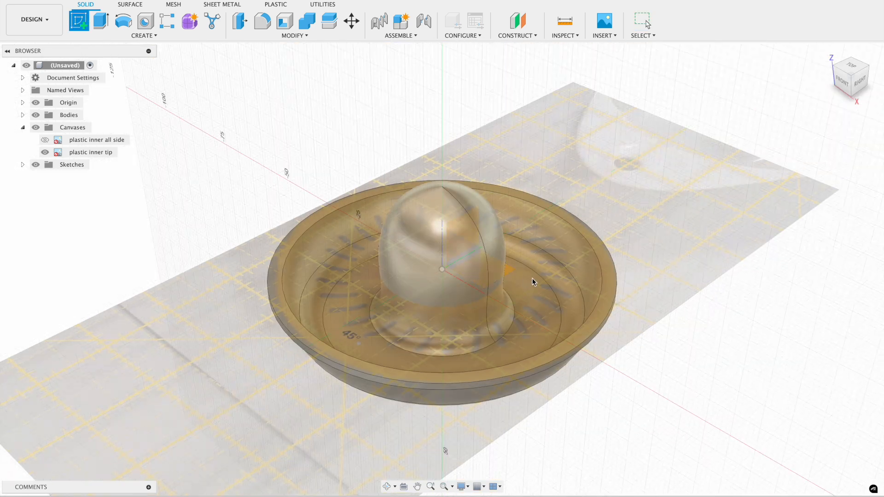
{"action": "left_click", "coordinate": [511, 273]}
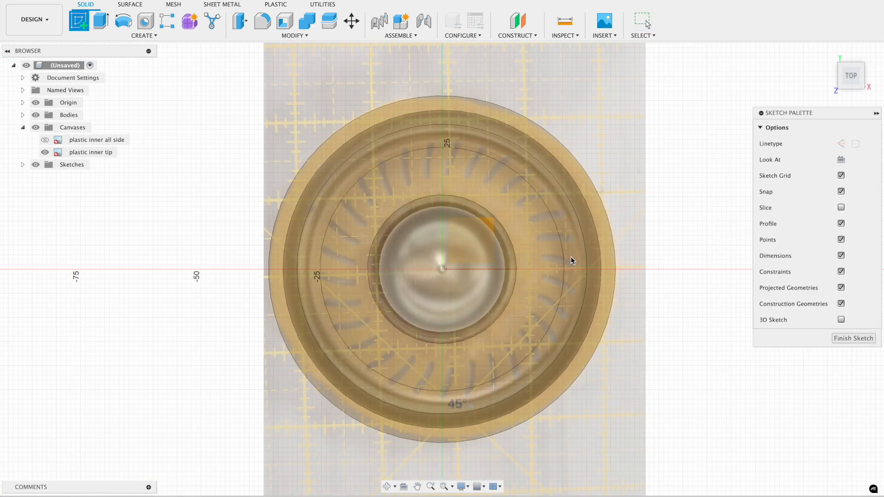
{"action": "scroll", "coordinate": [353, 190], "scroll_direction": "up", "scroll_amount": 5}
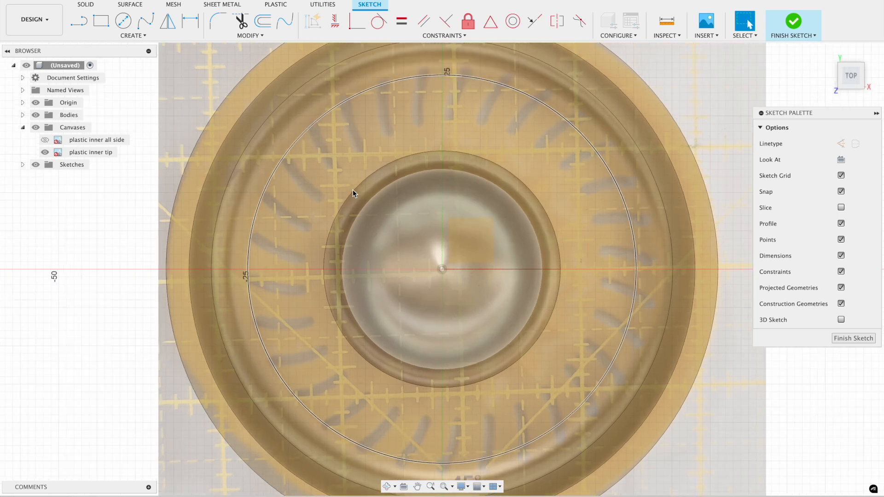
{"action": "scroll", "coordinate": [353, 190], "scroll_direction": "up", "scroll_amount": 3}
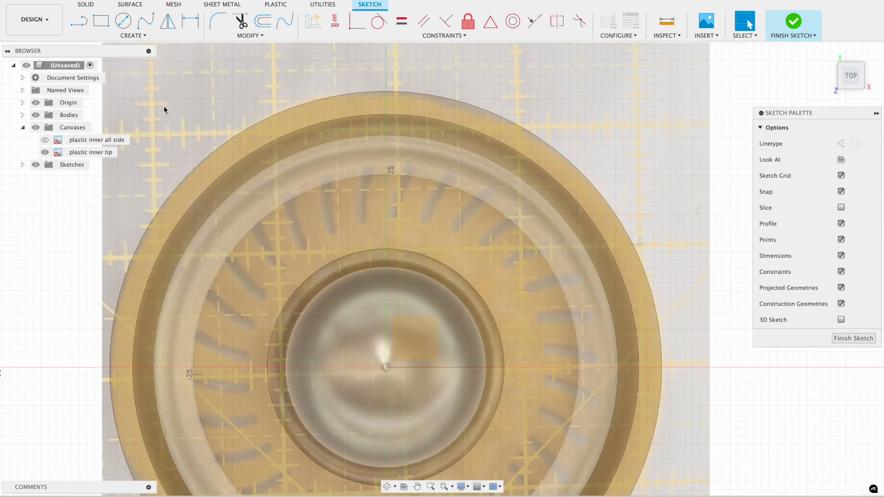
- Draw two center-point arcs tracing the two long sides of one curved slot above the dome in the top view
{"action": "left_click", "coordinate": [136, 37]}
{"action": "mouse_move", "coordinate": [98, 80]}
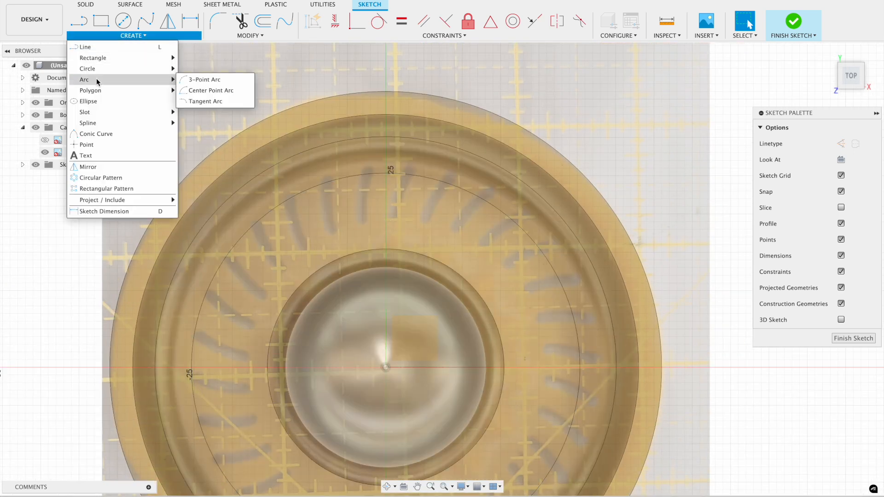
{"action": "left_click", "coordinate": [198, 90]}
{"action": "left_click", "coordinate": [333, 234]}
{"action": "left_click", "coordinate": [327, 176]}
{"action": "left_click", "coordinate": [320, 210]}
{"action": "left_click", "coordinate": [339, 229]}
{"action": "left_click", "coordinate": [333, 183]}
{"action": "left_click", "coordinate": [331, 192]}
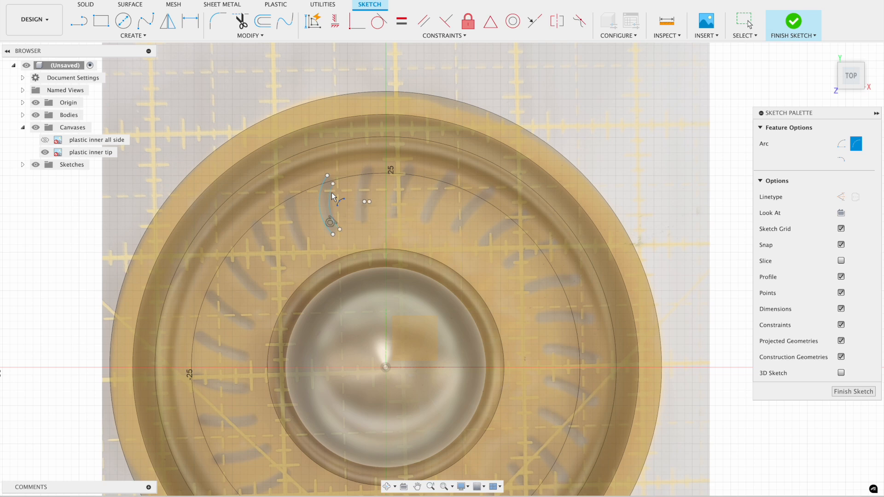
- Cap both ends of the slot arcs with two-point circles about 1.3 mm in diameter and finish the sketch
{"action": "scroll", "coordinate": [331, 193], "scroll_direction": "up", "scroll_amount": 3}
{"action": "left_click", "coordinate": [133, 35]}
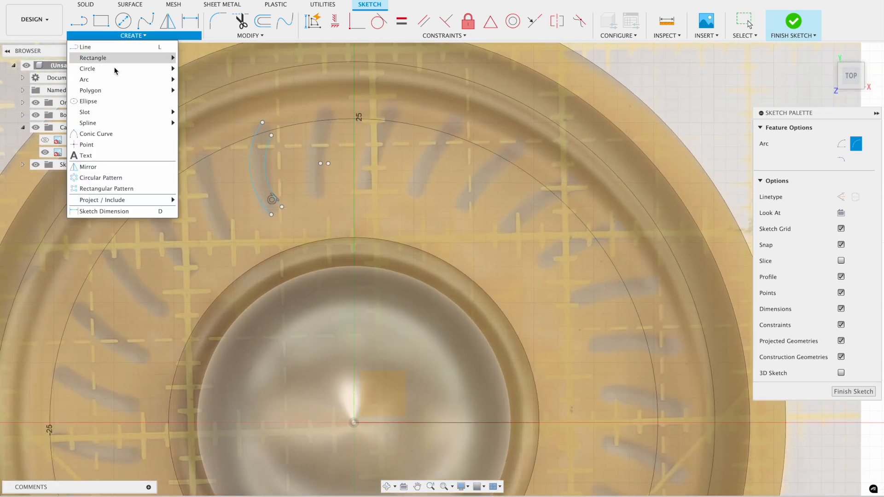
{"action": "mouse_move", "coordinate": [141, 69]}
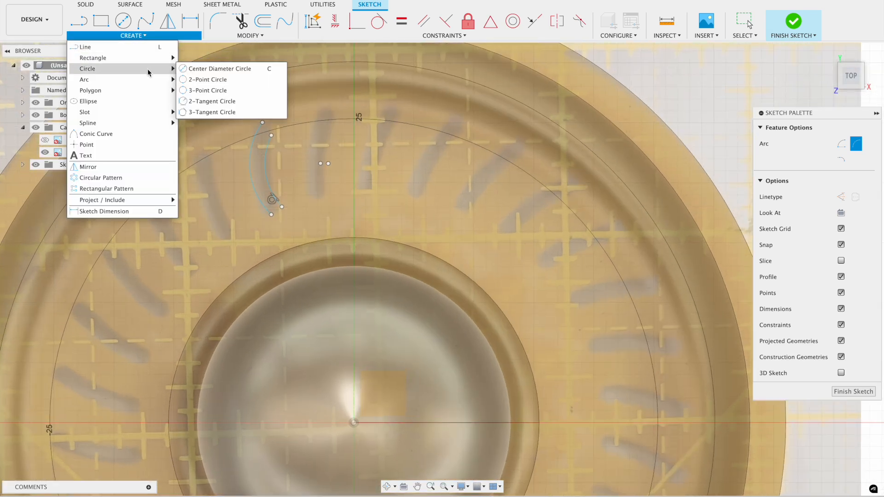
{"action": "left_click", "coordinate": [196, 80]}
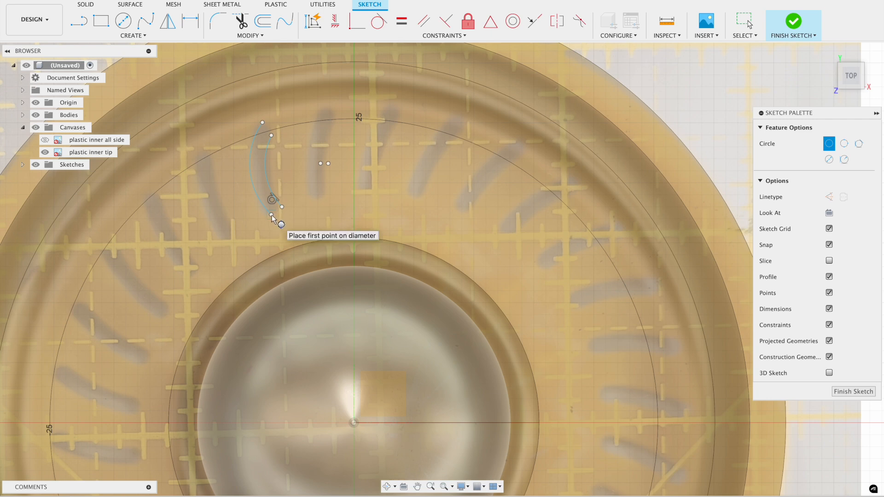
{"action": "left_click", "coordinate": [282, 208]}
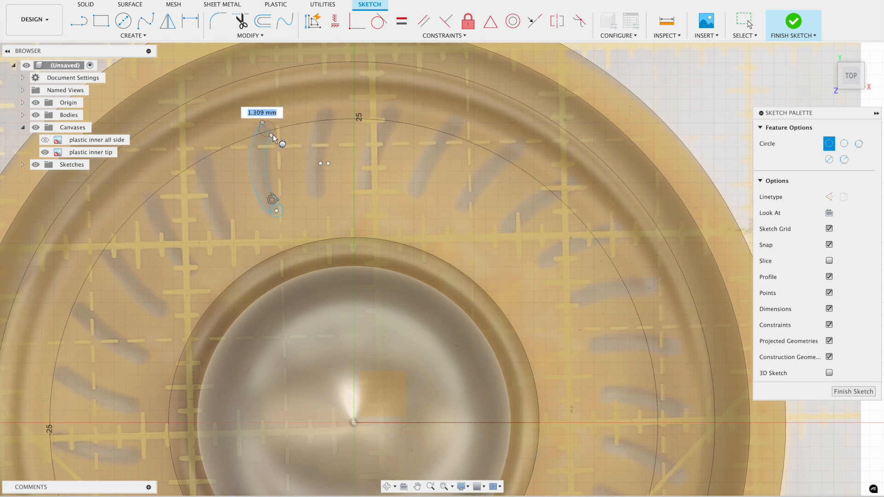
{"action": "left_click", "coordinate": [272, 136]}
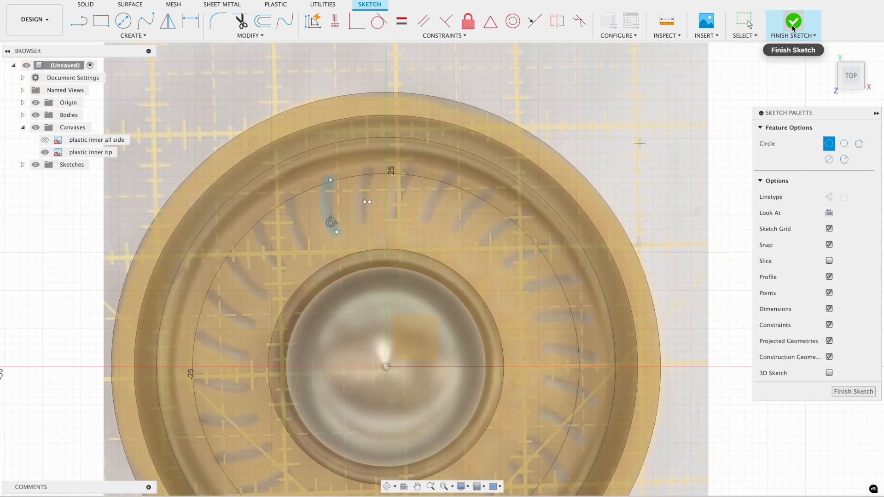
{"action": "left_click", "coordinate": [793, 27]}
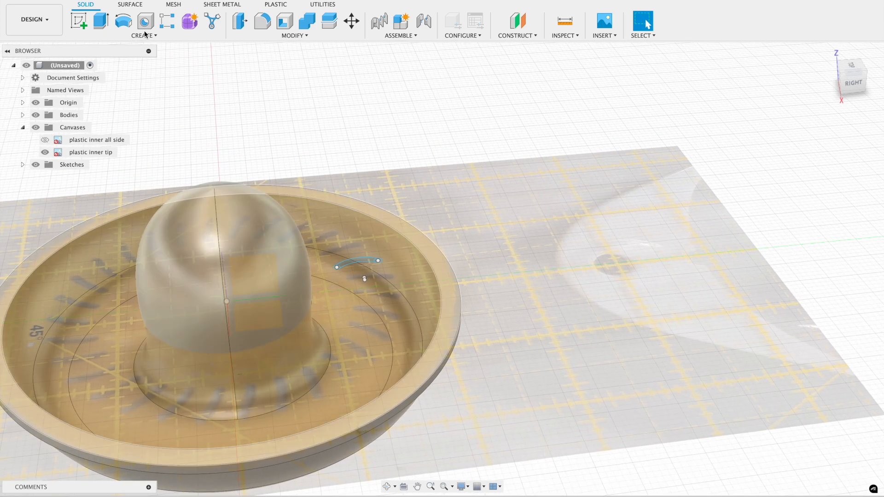
- Extrude the three slot profiles -18.469 mm through the bowl floor as a new body
{"action": "left_click", "coordinate": [101, 21]}
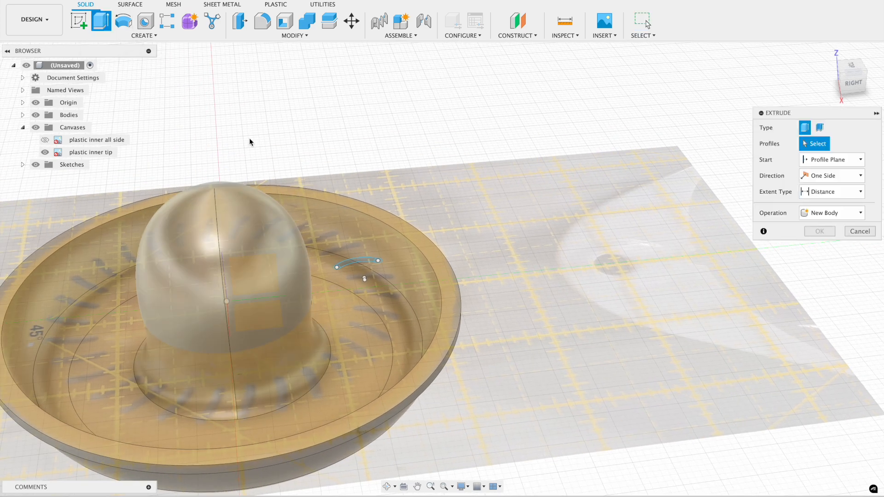
{"action": "left_click", "coordinate": [364, 262]}
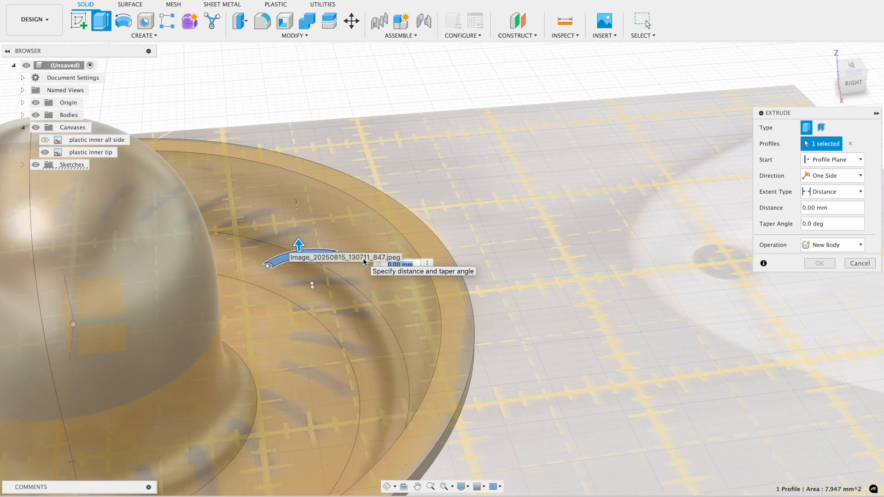
{"action": "scroll", "coordinate": [363, 262], "scroll_direction": "up", "scroll_amount": 3}
{"action": "left_click", "coordinate": [222, 265]}
{"action": "left_click", "coordinate": [305, 248]}
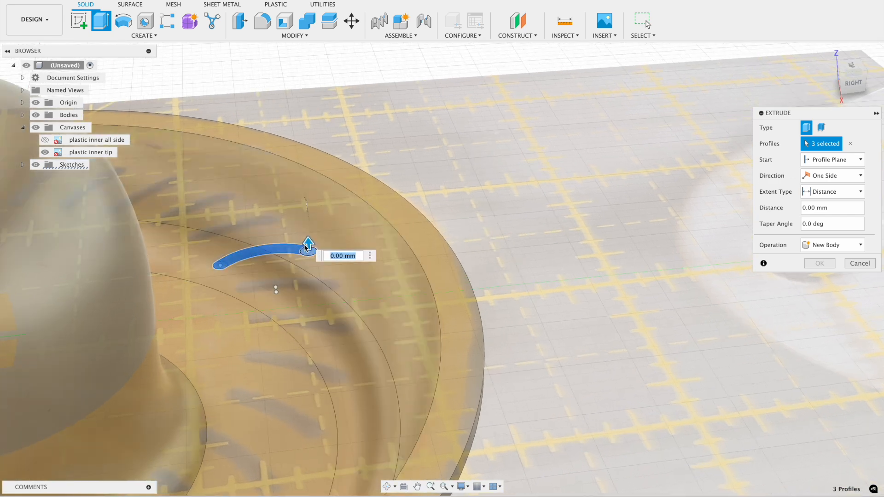
{"action": "left_click_drag", "start_coordinate": [309, 243], "coordinate": [325, 425]}
{"action": "scroll", "coordinate": [325, 424], "scroll_direction": "down", "scroll_amount": 2}
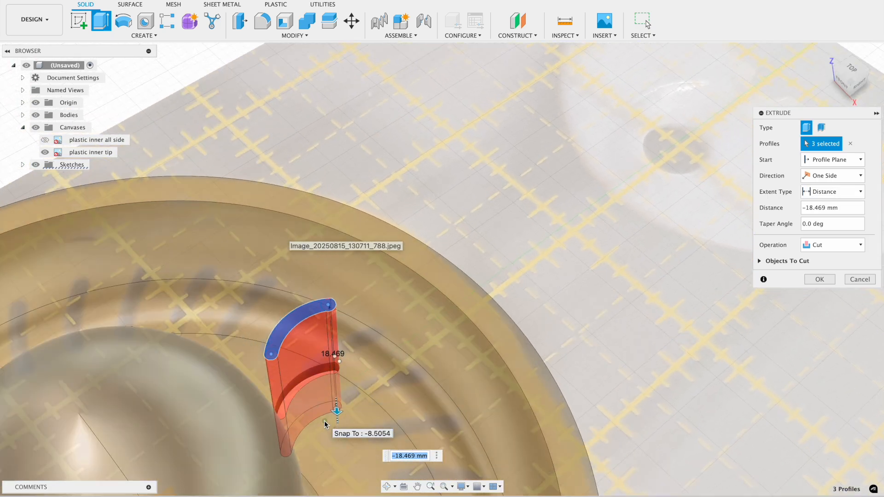
{"action": "left_click", "coordinate": [829, 246]}
{"action": "left_click", "coordinate": [823, 294]}
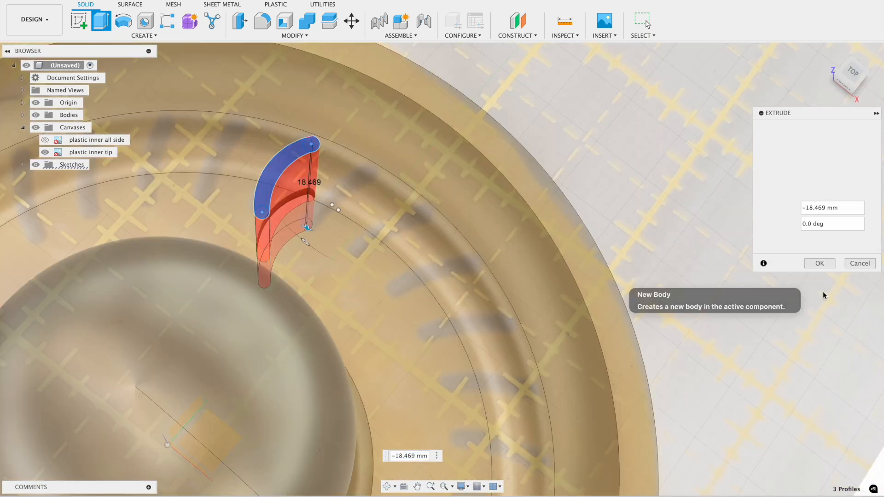
{"action": "left_click", "coordinate": [821, 264]}
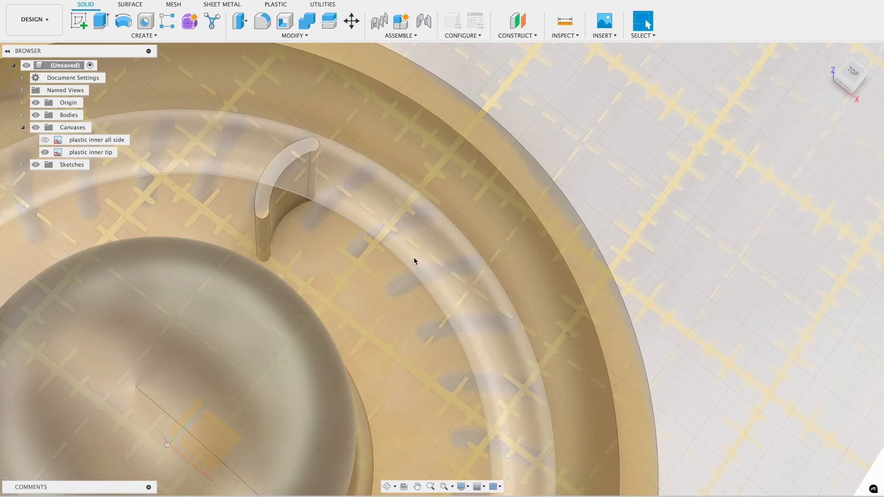
- Create a full circular pattern of the slot body around the Z axis with a quantity of 30
{"action": "left_click", "coordinate": [827, 52]}
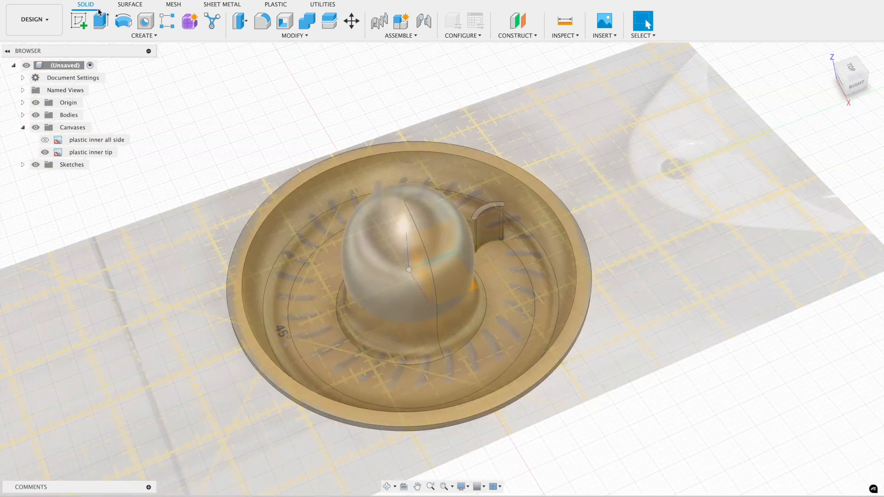
{"action": "left_click", "coordinate": [130, 37]}
{"action": "mouse_move", "coordinate": [98, 267]}
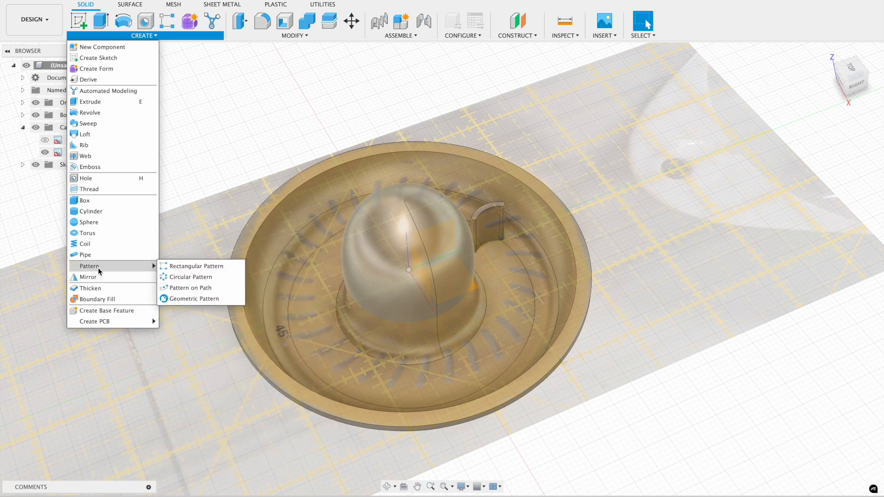
{"action": "left_click", "coordinate": [202, 277]}
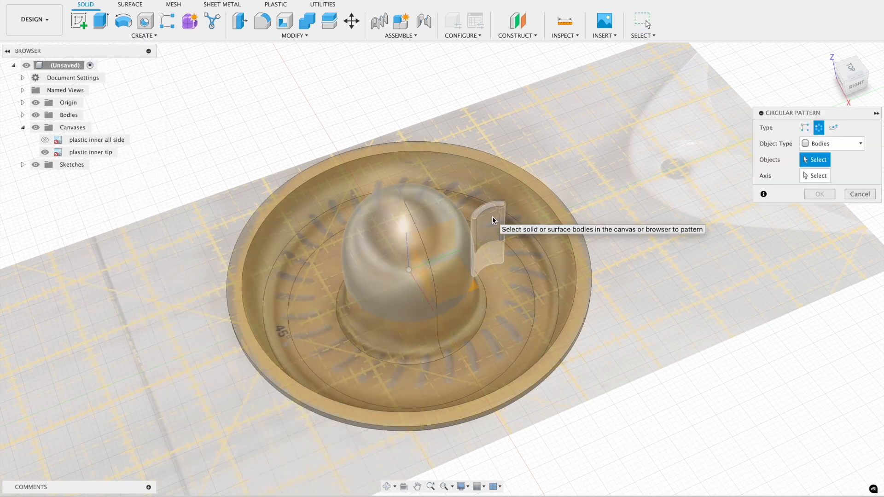
{"action": "left_click", "coordinate": [493, 221]}
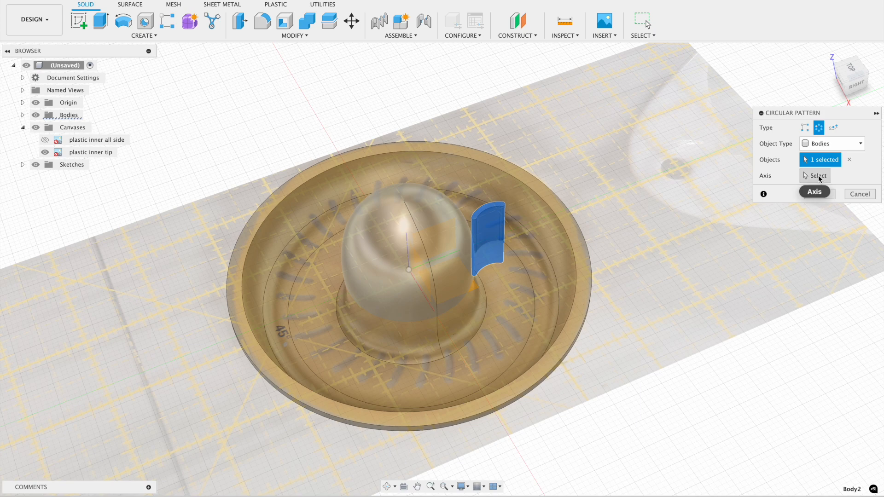
{"action": "left_click", "coordinate": [819, 175]}
{"action": "left_click", "coordinate": [388, 246]}
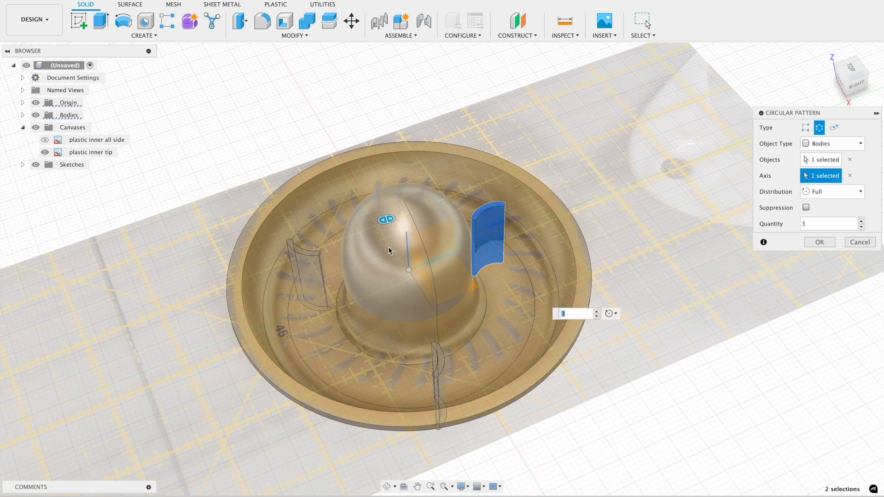
{"action": "left_click", "coordinate": [854, 68]}
{"action": "key", "text": "BackSpace"}
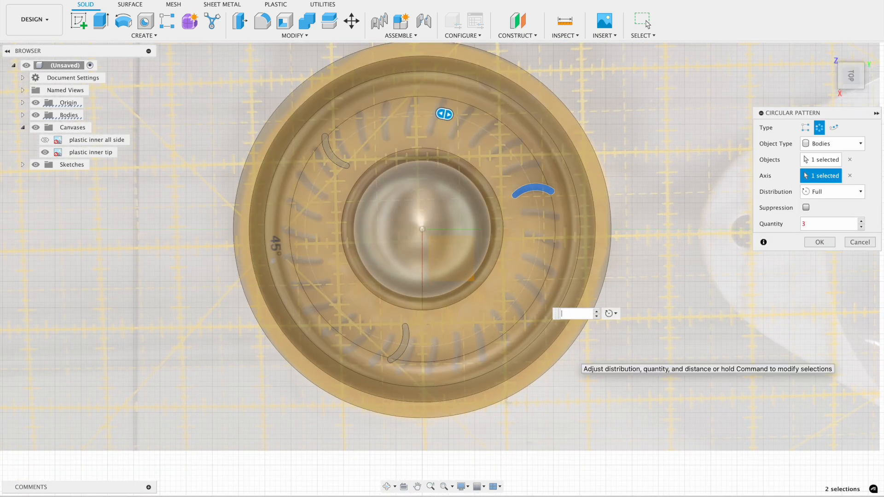
{"action": "type", "text": "30"}
{"action": "left_click", "coordinate": [820, 242]}
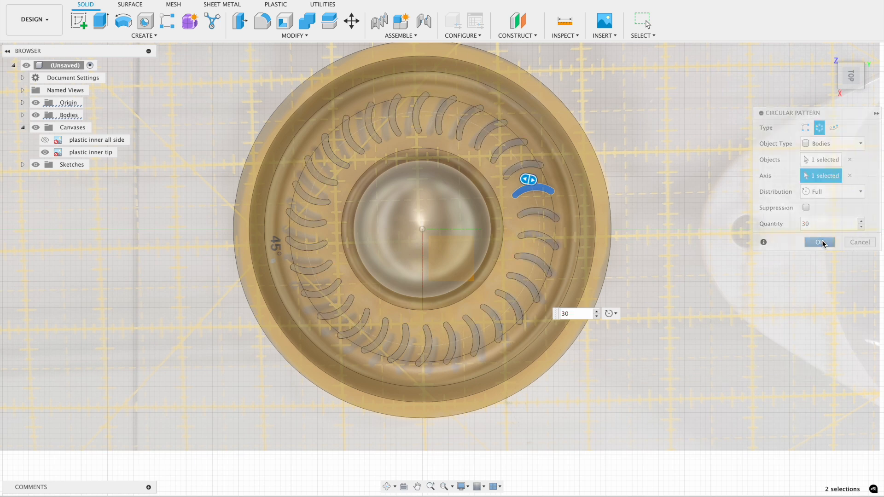
- Cut all 30 slot bodies out of the revolved Body1 with Combine, hiding Body1 temporarily while selecting the tool bodies
{"action": "scroll", "coordinate": [529, 358], "scroll_direction": "down", "scroll_amount": 10, "text": "shift"}
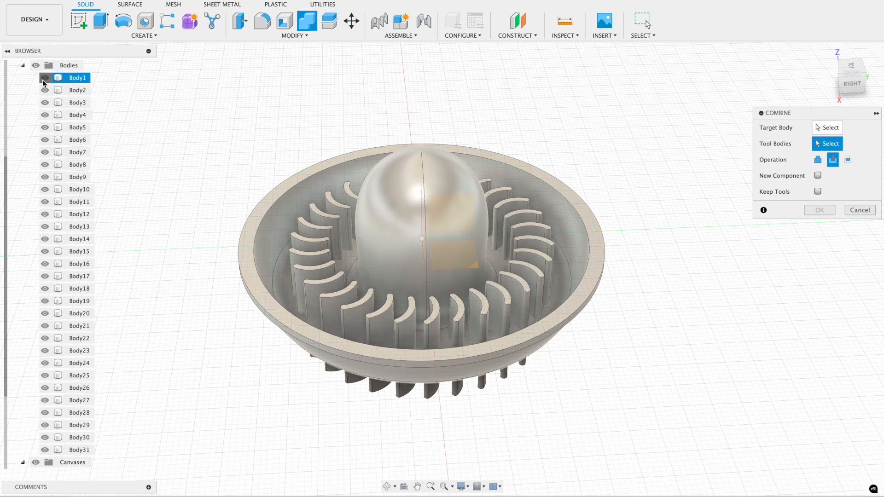
{"action": "left_click", "coordinate": [45, 77]}
{"action": "left_click", "coordinate": [826, 128]}
{"action": "left_click", "coordinate": [828, 144]}
{"action": "left_click_drag", "start_coordinate": [229, 127], "coordinate": [601, 418]}
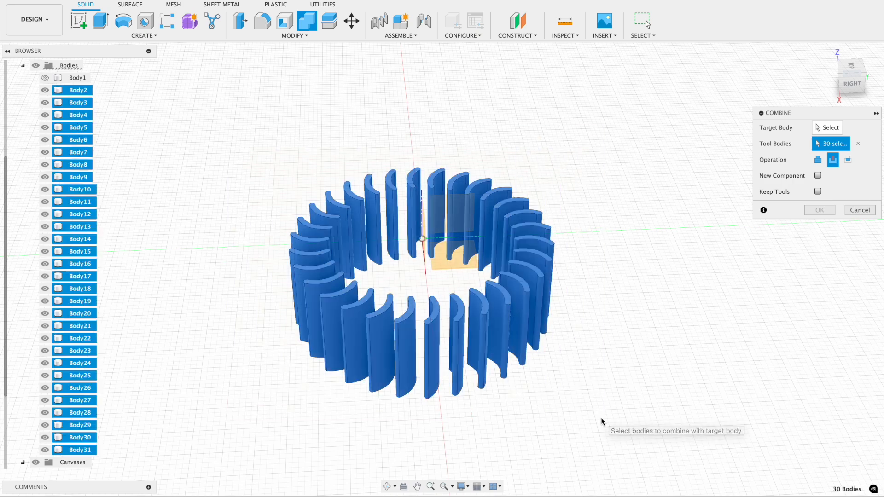
{"action": "left_click", "coordinate": [831, 128]}
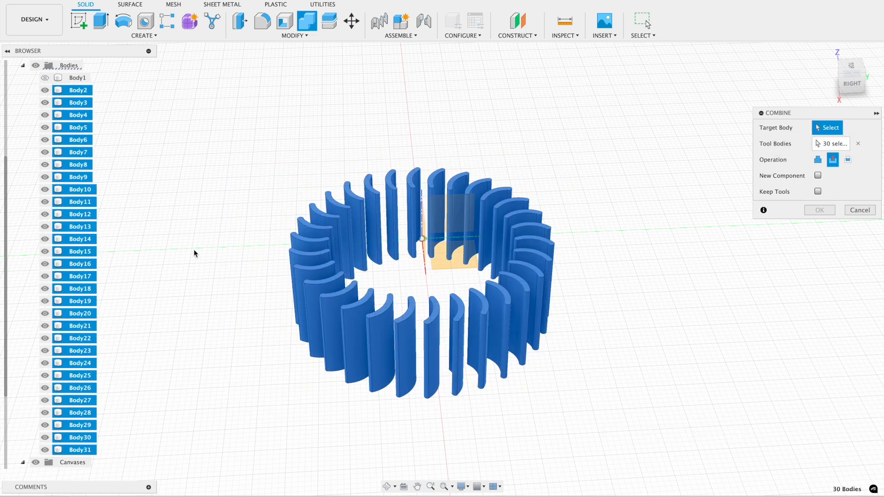
{"action": "left_click", "coordinate": [45, 77]}
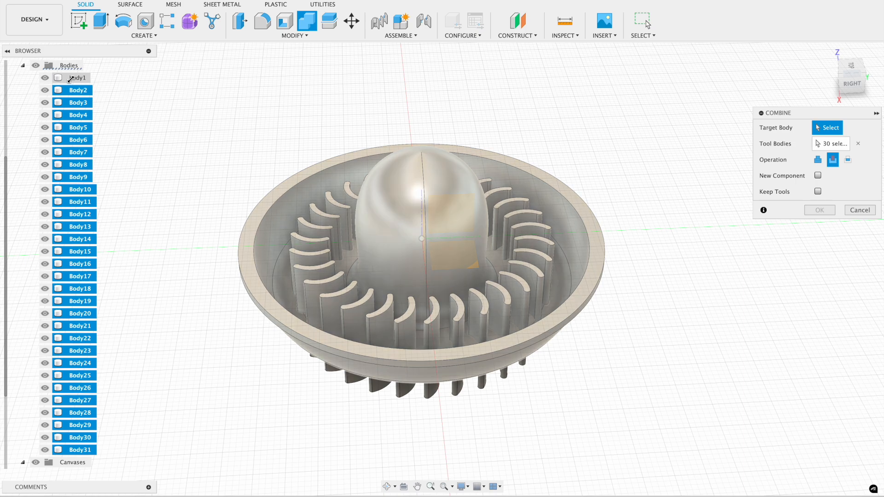
{"action": "left_click", "coordinate": [72, 77]}
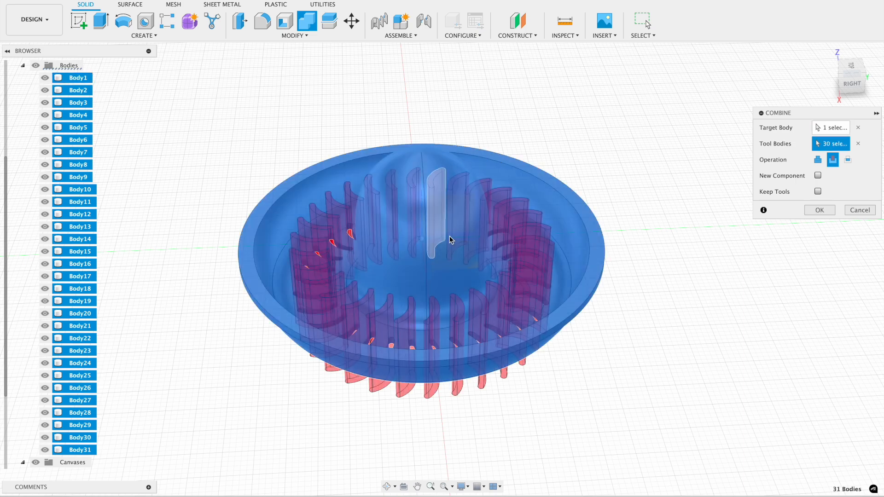
{"action": "left_click", "coordinate": [820, 211]}
{"action": "scroll", "coordinate": [538, 375], "scroll_direction": "up", "scroll_amount": 3, "text": "shift"}
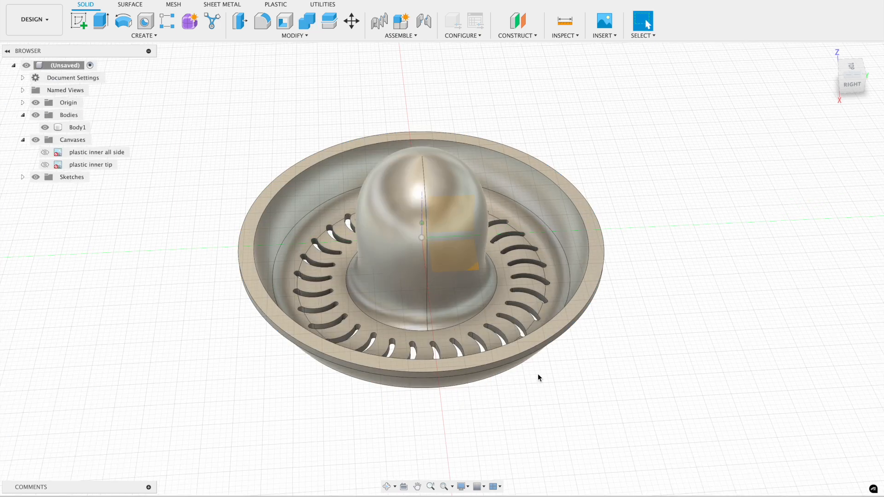
- Start a sketch on the YZ plane and set the visual style to Wireframe
{"action": "scroll", "coordinate": [538, 375], "scroll_direction": "up", "scroll_amount": 4}
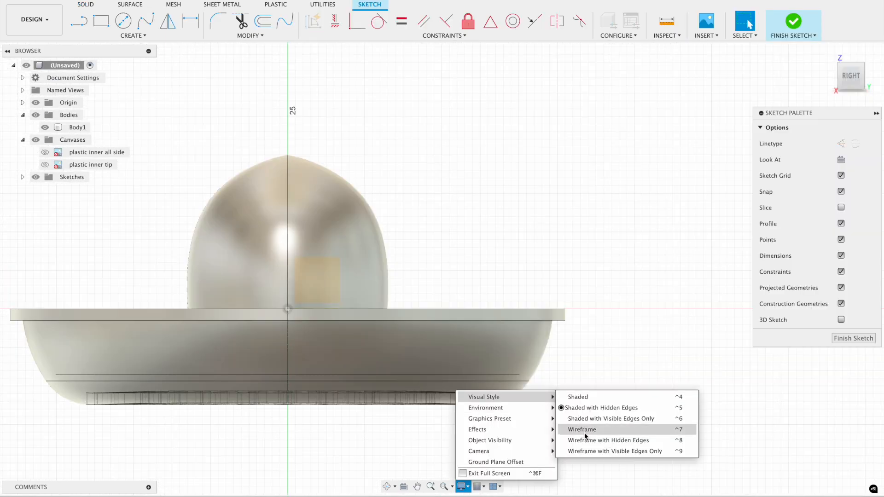
{"action": "left_click", "coordinate": [585, 432]}
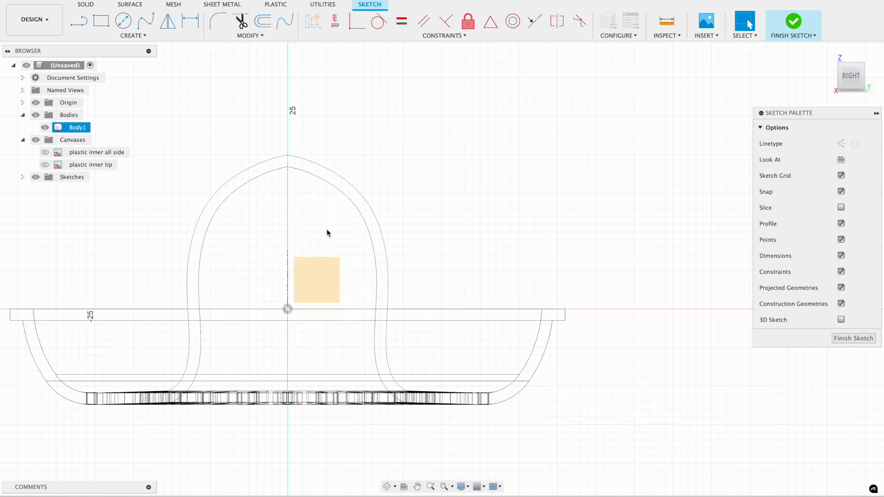
{"action": "key", "text": "l"}
{"action": "scroll", "coordinate": [326, 207], "scroll_direction": "up", "scroll_amount": 2}
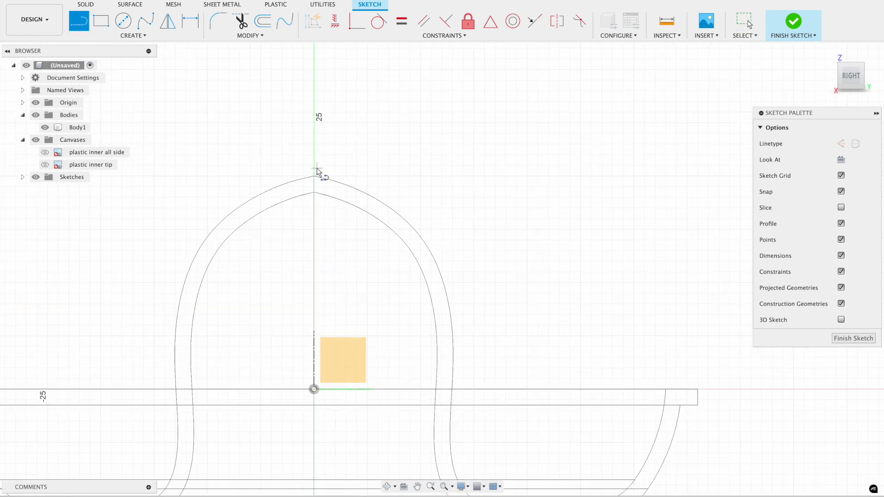
- Draw a fit point spline from just above the dome's peak down along its +Y side wall to the flare near the bowl floor
{"action": "left_click", "coordinate": [145, 21]}
{"action": "left_click", "coordinate": [314, 165]}
{"action": "left_click", "coordinate": [342, 180]}
{"action": "left_click", "coordinate": [407, 230]}
{"action": "left_click", "coordinate": [447, 353]}
{"action": "scroll", "coordinate": [447, 374], "scroll_direction": "down", "scroll_amount": 3}
{"action": "left_click", "coordinate": [424, 279]}
{"action": "left_click", "coordinate": [434, 330]}
{"action": "left_click", "coordinate": [408, 336]}
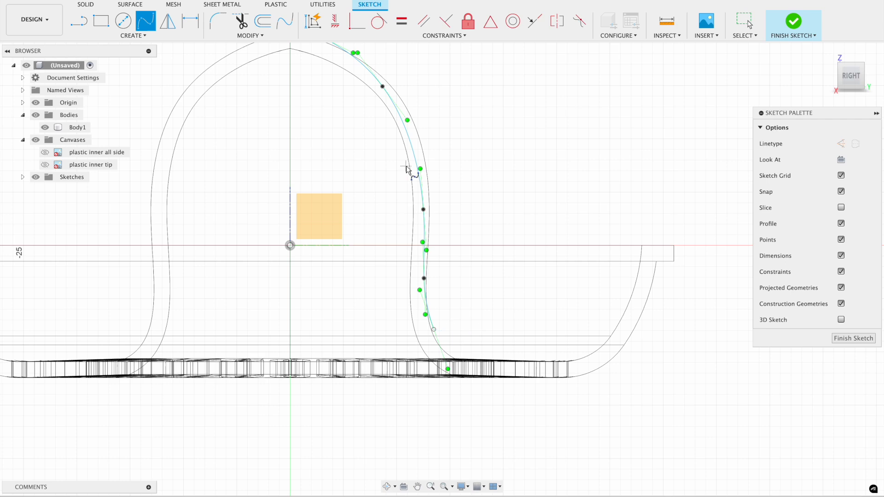
- Finish the spline sketch and switch the visual style back to shaded with edges
{"action": "middle_click_drag", "start_coordinate": [406, 167], "coordinate": [399, 230], "text": "shift"}
{"action": "left_click", "coordinate": [869, 337]}
{"action": "scroll", "coordinate": [424, 333], "scroll_direction": "down", "scroll_amount": 3}
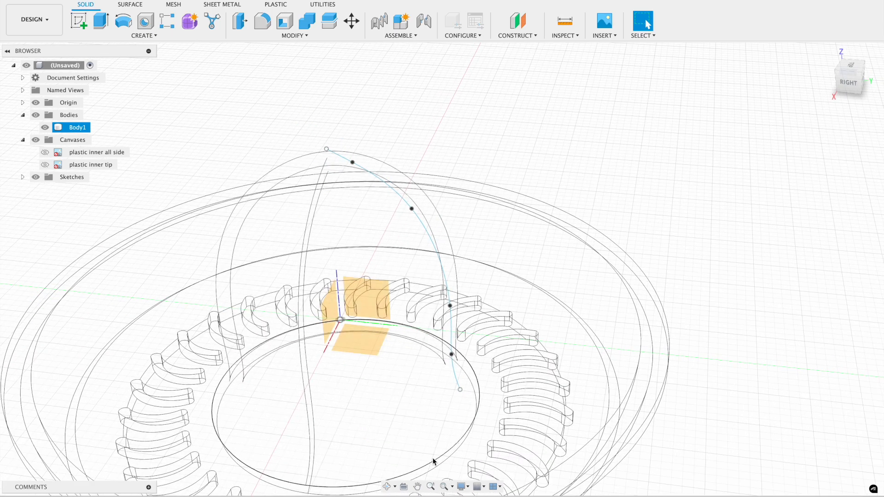
{"action": "left_click", "coordinate": [462, 487]}
{"action": "mouse_move", "coordinate": [485, 397]}
{"action": "left_click", "coordinate": [594, 426]}
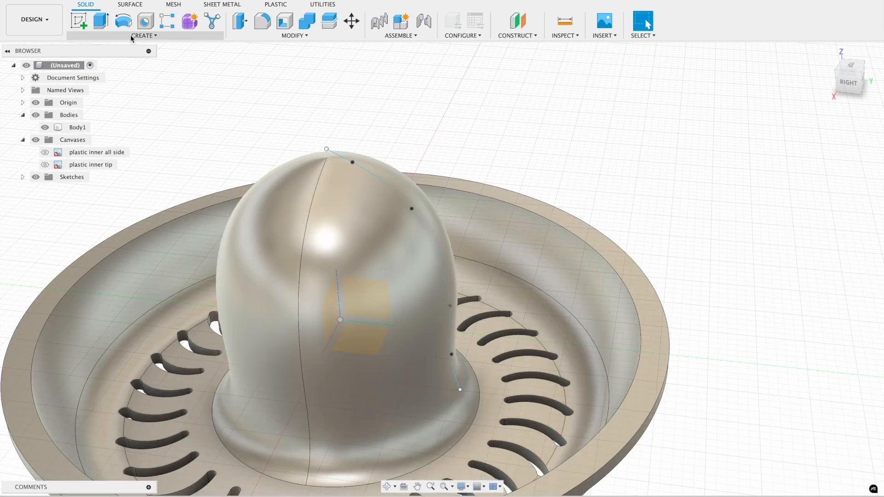
- Create a circular pipe along the dome spline with a 2.737 mm section size as a new body
{"action": "left_click", "coordinate": [131, 37]}
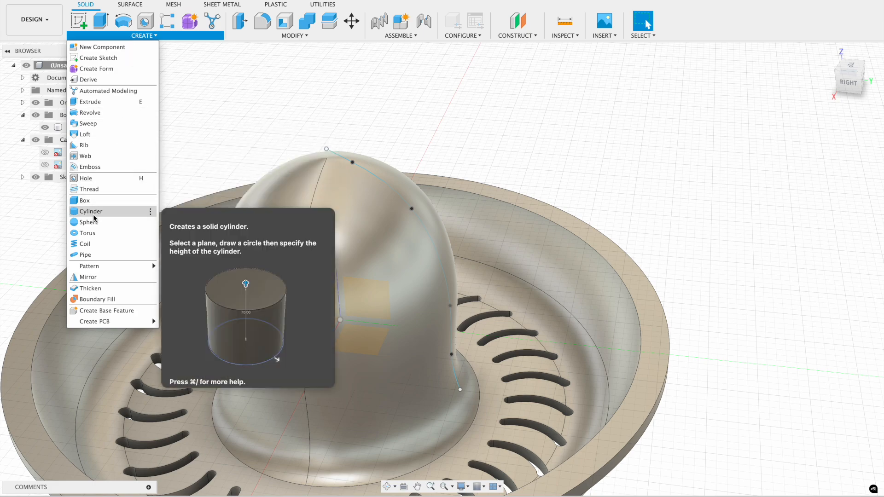
{"action": "left_click", "coordinate": [91, 257]}
{"action": "left_click", "coordinate": [422, 229]}
{"action": "scroll", "coordinate": [489, 166], "scroll_direction": "right", "scroll_amount": 3, "text": "shift"}
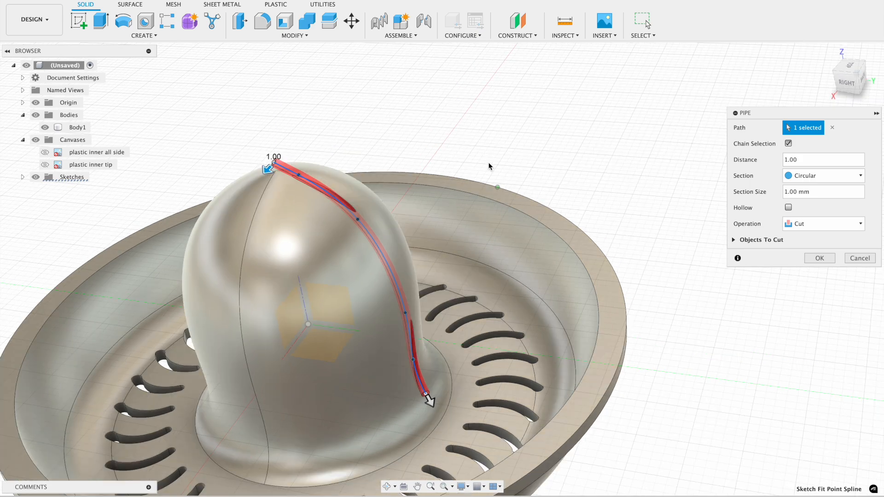
{"action": "left_click_drag", "start_coordinate": [264, 170], "coordinate": [264, 178]}
{"action": "left_click_drag", "start_coordinate": [263, 175], "coordinate": [261, 179]}
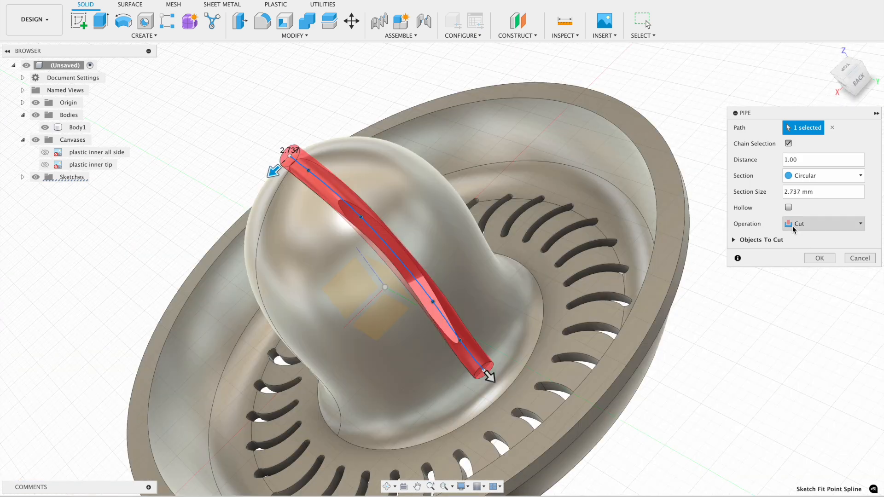
{"action": "left_click", "coordinate": [810, 224]}
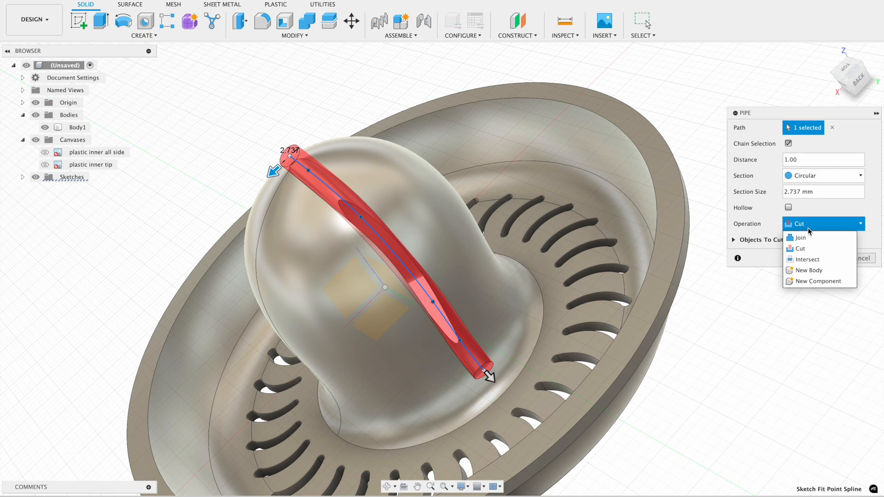
{"action": "left_click", "coordinate": [807, 269]}
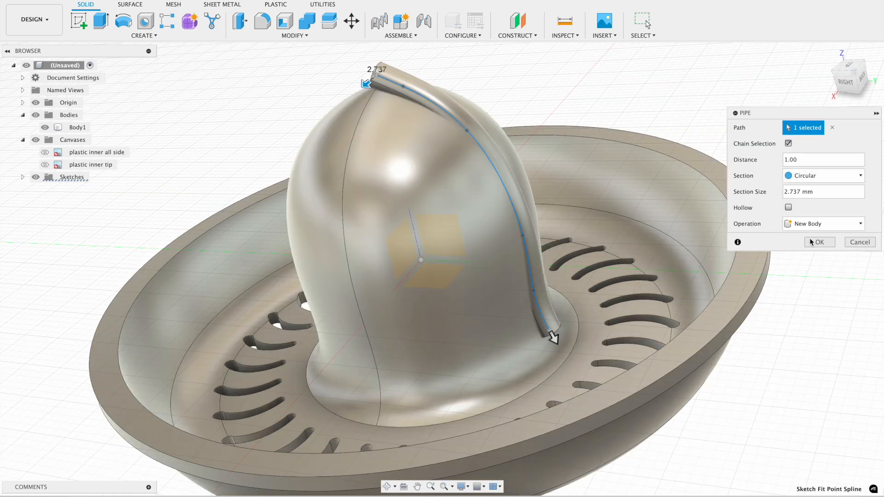
{"action": "left_click", "coordinate": [816, 242]}
- Move the pipe body outward from the dome by 0.901 mm in Y and 0.225 mm in Z
{"action": "left_click", "coordinate": [89, 141]}
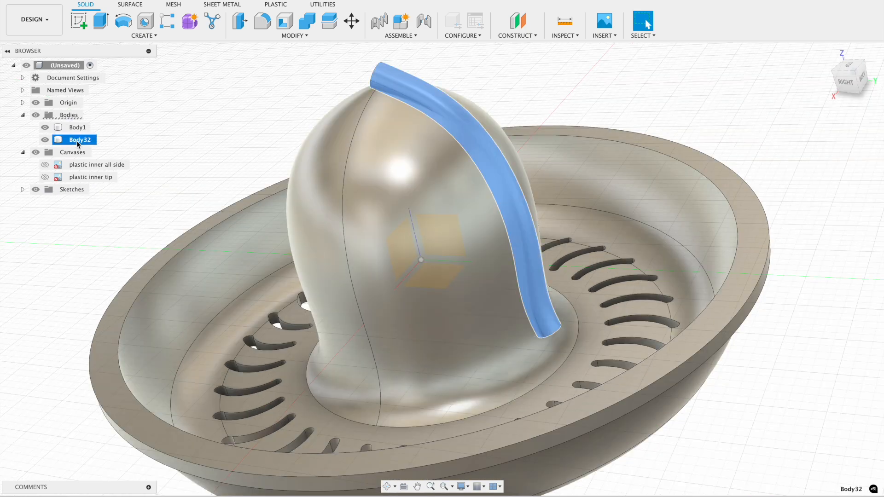
{"action": "key", "text": "m"}
{"action": "left_click", "coordinate": [846, 82]}
{"action": "left_click_drag", "start_coordinate": [444, 314], "coordinate": [449, 313]}
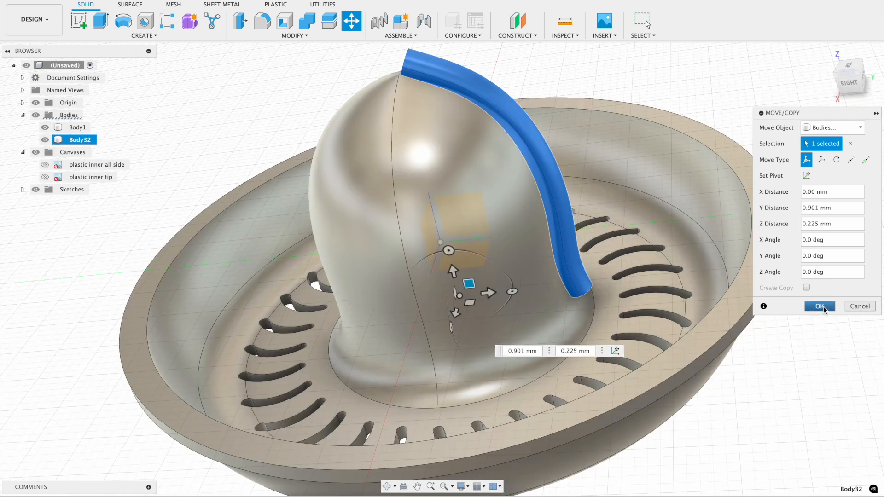
{"action": "left_click", "coordinate": [820, 307]}
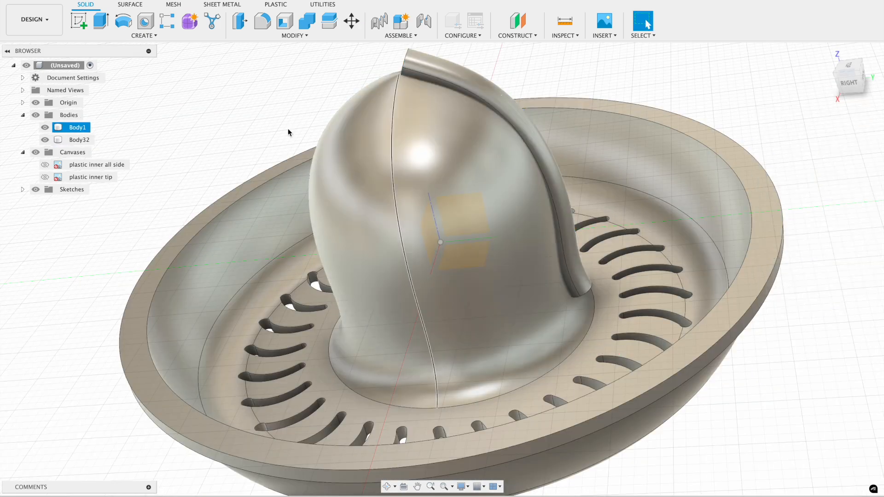
- Create a full circular pattern of the pipe body around the Z axis with a quantity of 20
{"action": "left_click", "coordinate": [144, 36]}
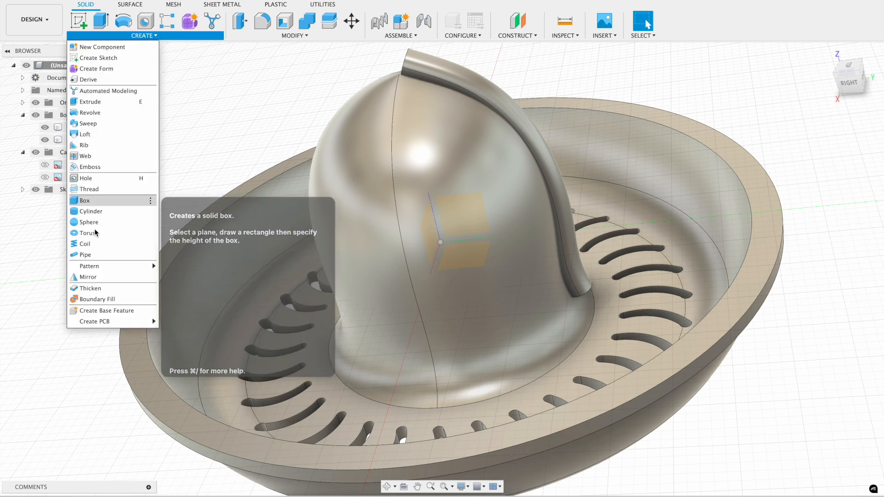
{"action": "mouse_move", "coordinate": [110, 266]}
{"action": "left_click", "coordinate": [197, 277]}
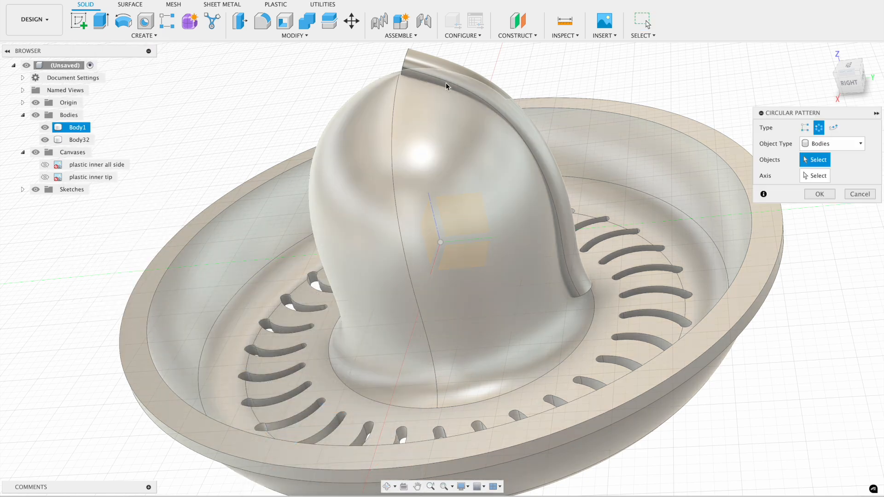
{"action": "left_click", "coordinate": [450, 76]}
{"action": "left_click", "coordinate": [814, 177]}
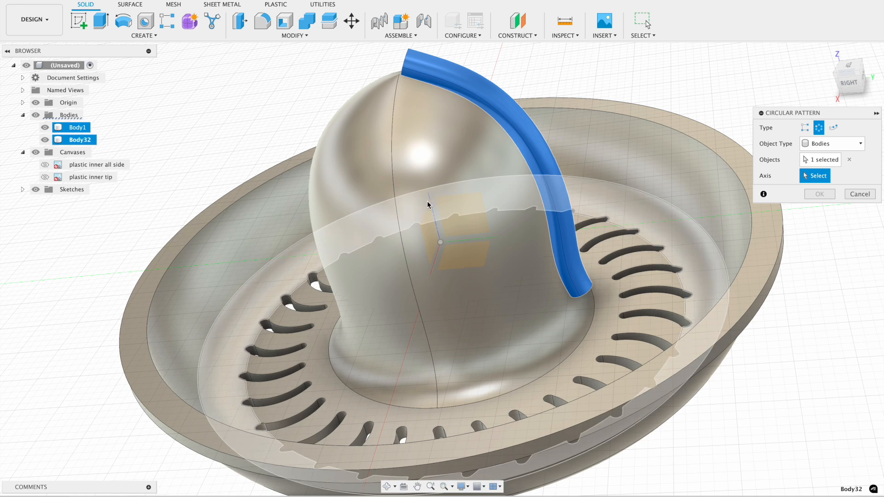
{"action": "left_click", "coordinate": [430, 202]}
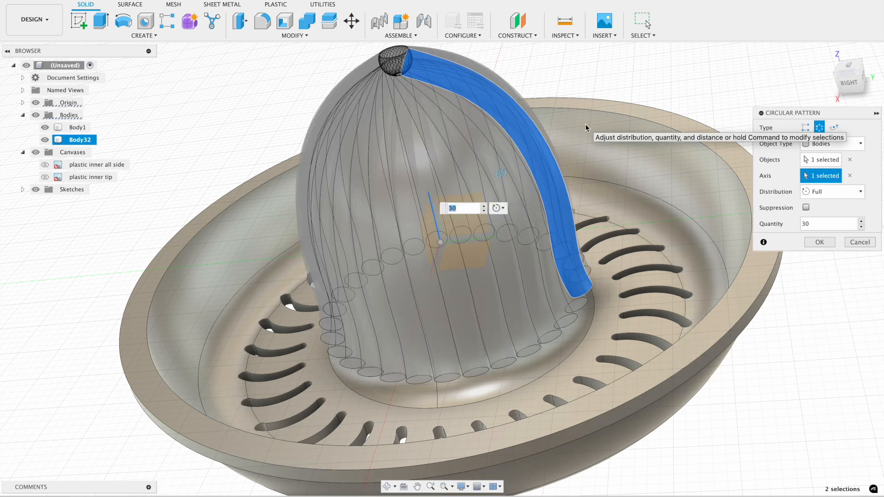
{"action": "type", "text": "20"}
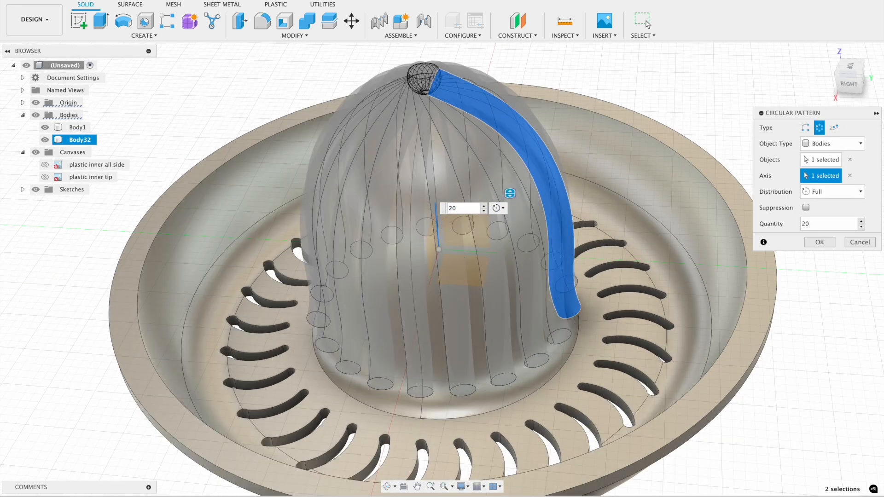
{"action": "key", "text": "Return"}
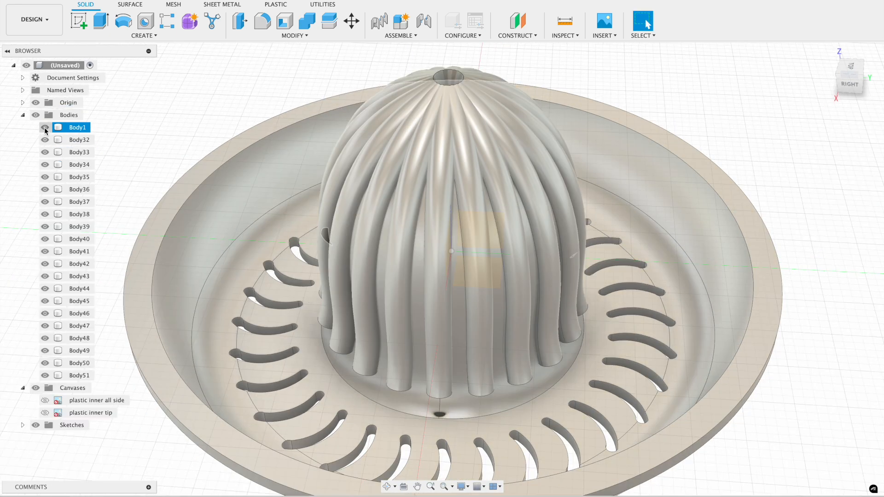
- Hide Body1 and set up a Combine cut with all 20 pipe bodies as tools and Body1 as the target
{"action": "left_click", "coordinate": [45, 127]}
{"action": "left_click", "coordinate": [305, 22]}
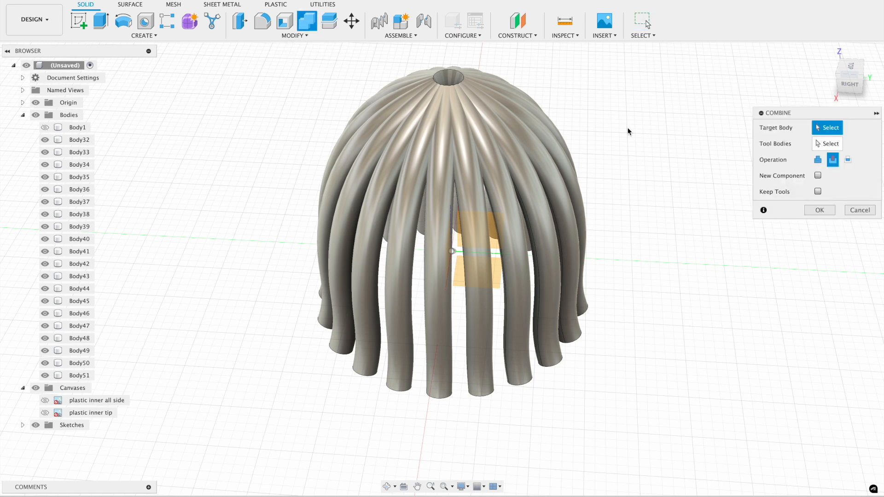
{"action": "left_click", "coordinate": [828, 144]}
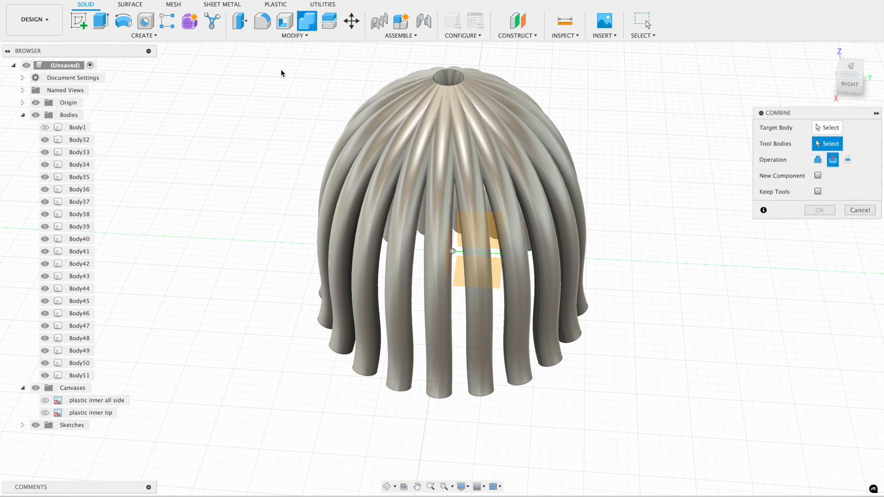
{"action": "left_click_drag", "start_coordinate": [288, 57], "coordinate": [643, 430]}
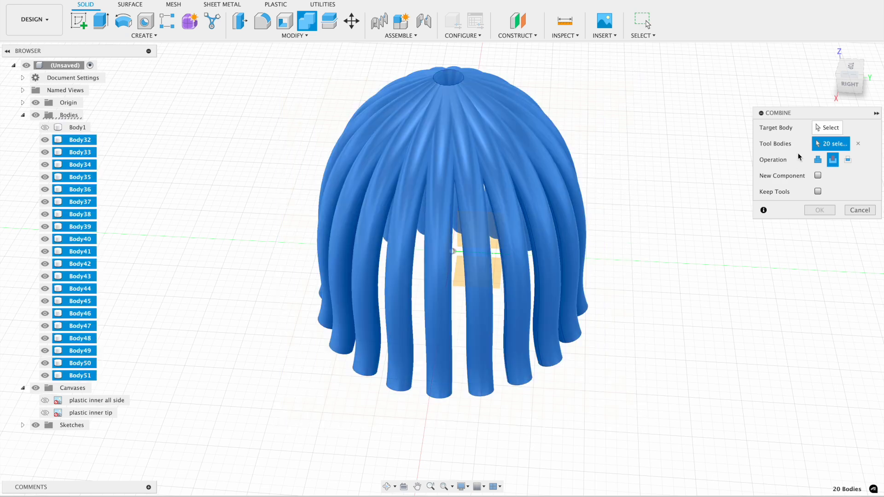
{"action": "left_click", "coordinate": [827, 129]}
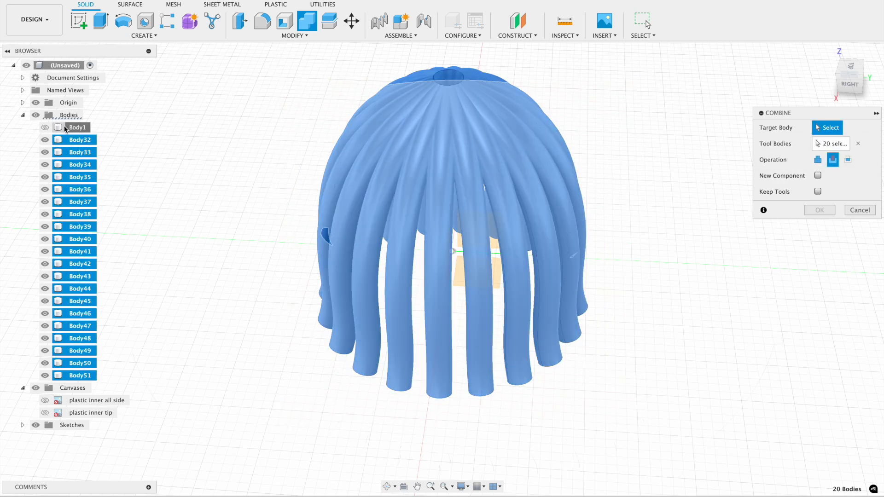
{"action": "left_click", "coordinate": [74, 127]}
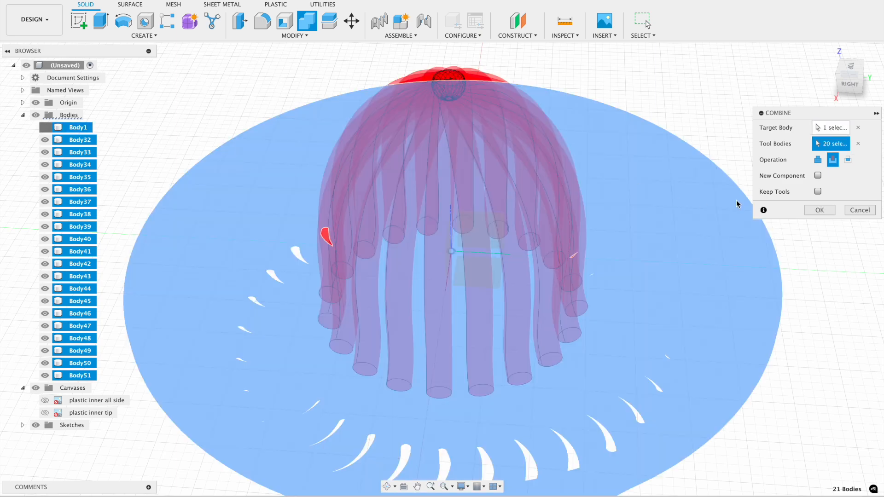